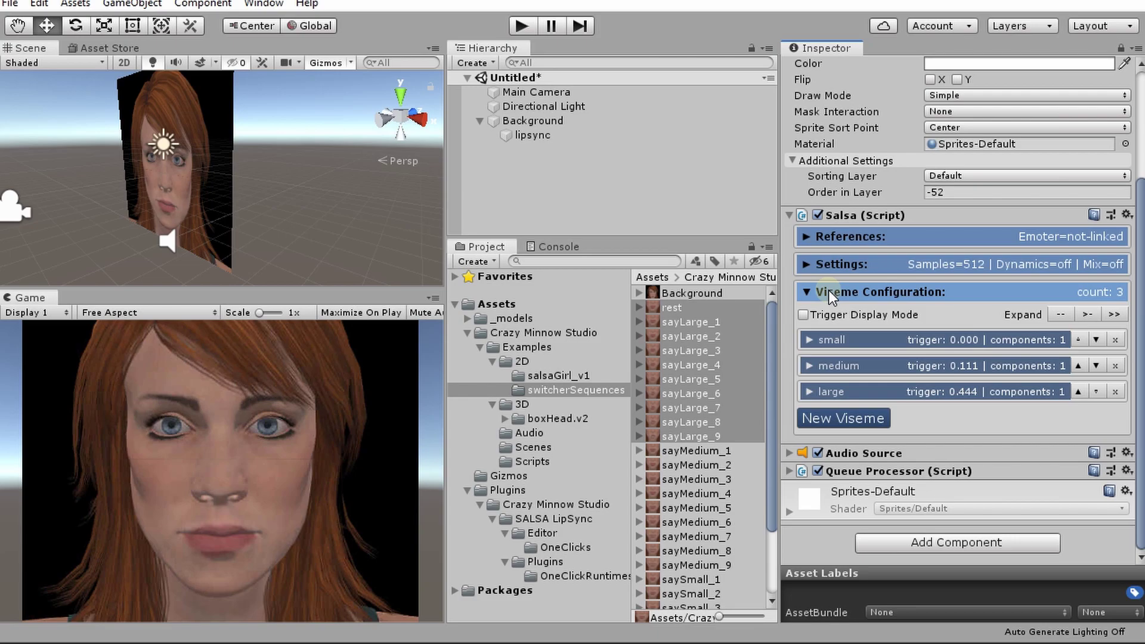
Collapse the viseme configuration and expand Salsa Settings to review update delay 0.08 and cutoffs 0.03–0.75.
left_click(829, 291)
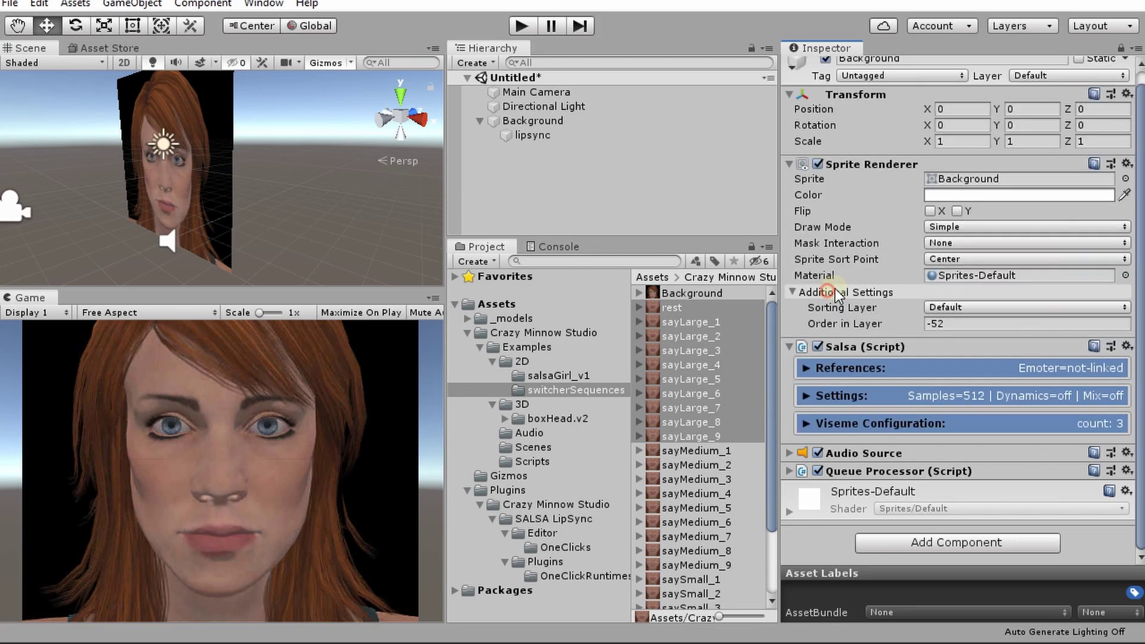
left_click(837, 393)
scroll(879, 332, "down", 10)
scroll(883, 334, "up", 4)
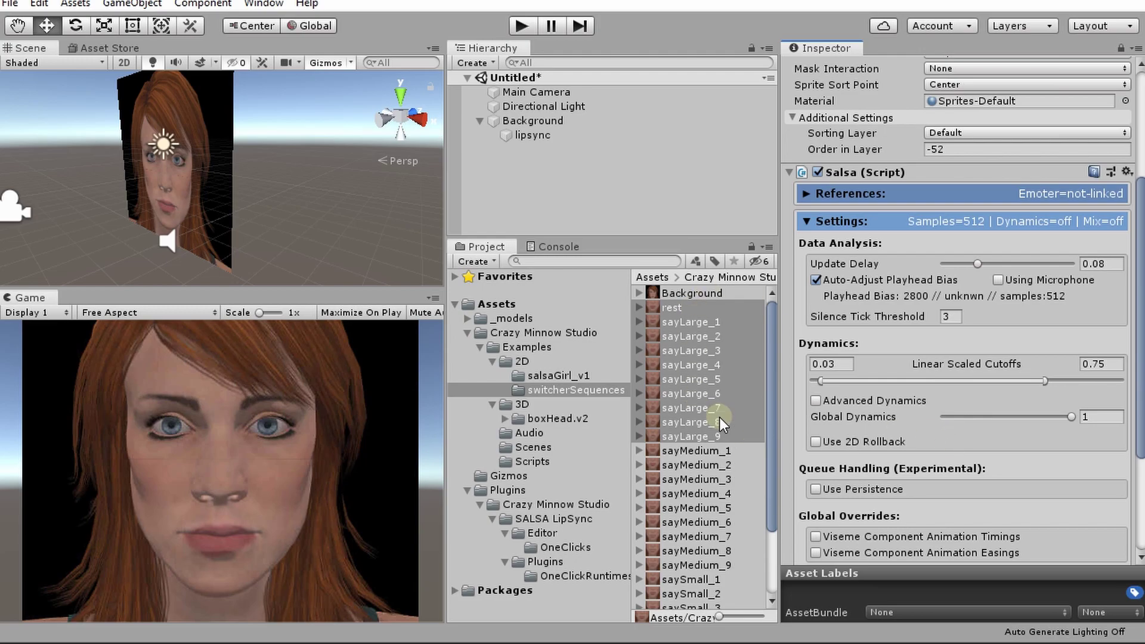
Inspect the lipsync child's rest sprite, then reselect Background and scroll to its Salsa settings.
left_click(527, 134)
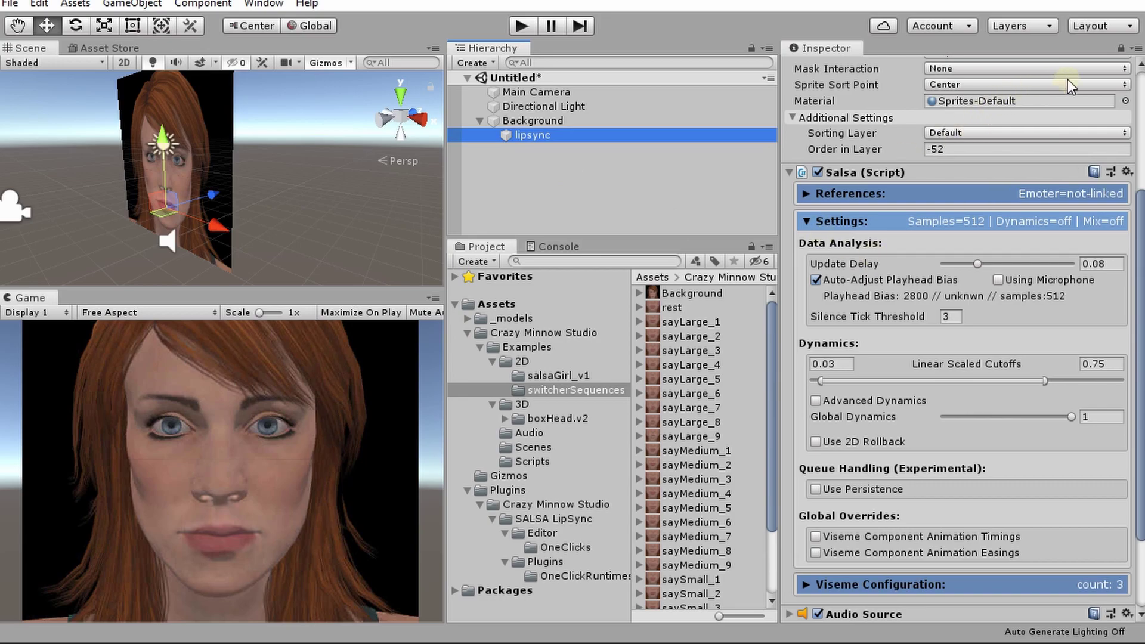
left_click(1121, 49)
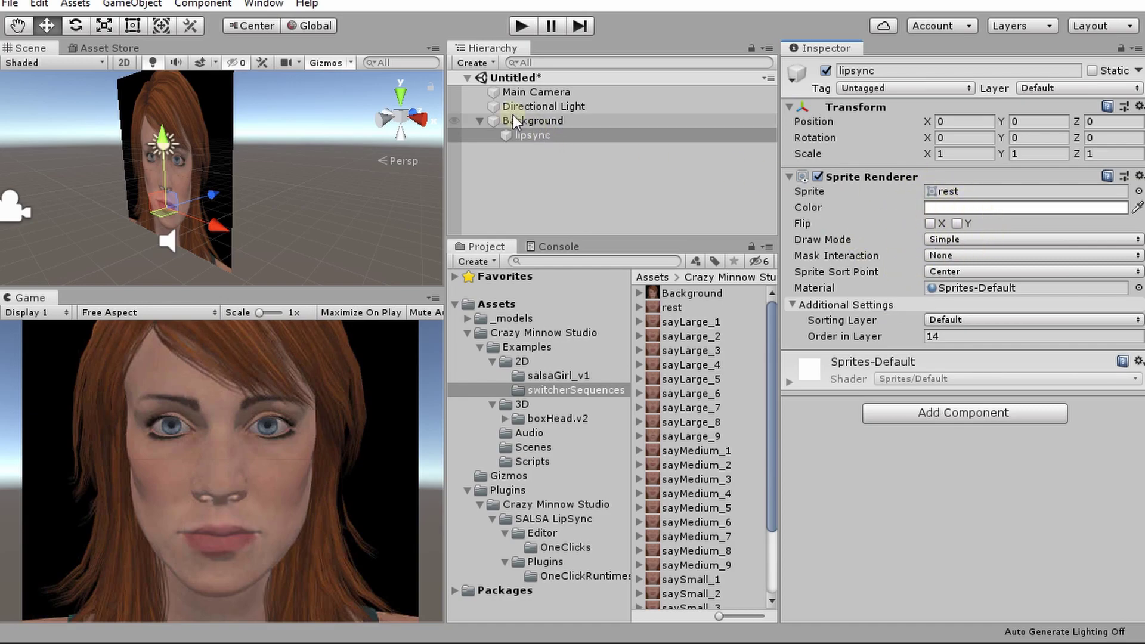
left_click(543, 163)
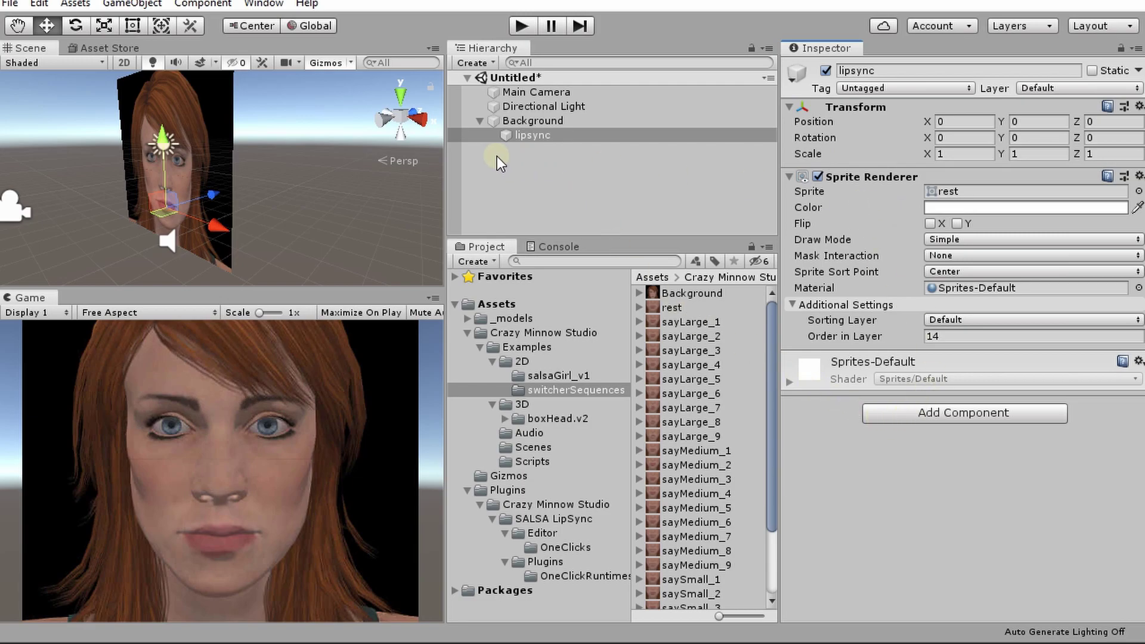
left_click(519, 121)
scroll(979, 501, "down", 5)
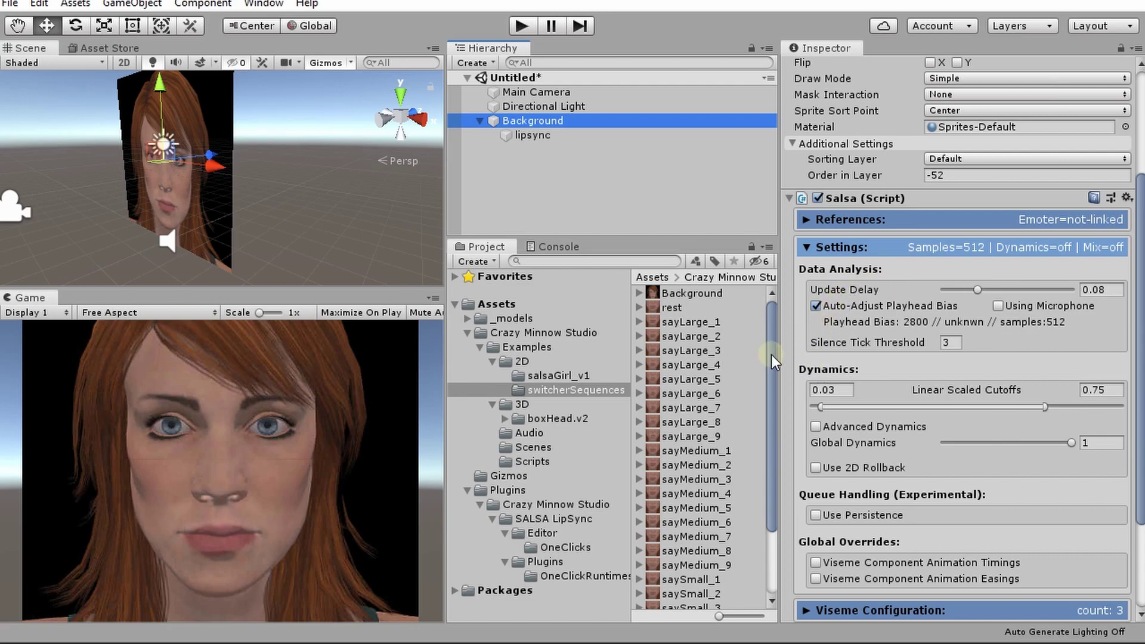
Turn on 2D rollback at 0.3 and preview the large viseme on the face.
left_click(815, 468)
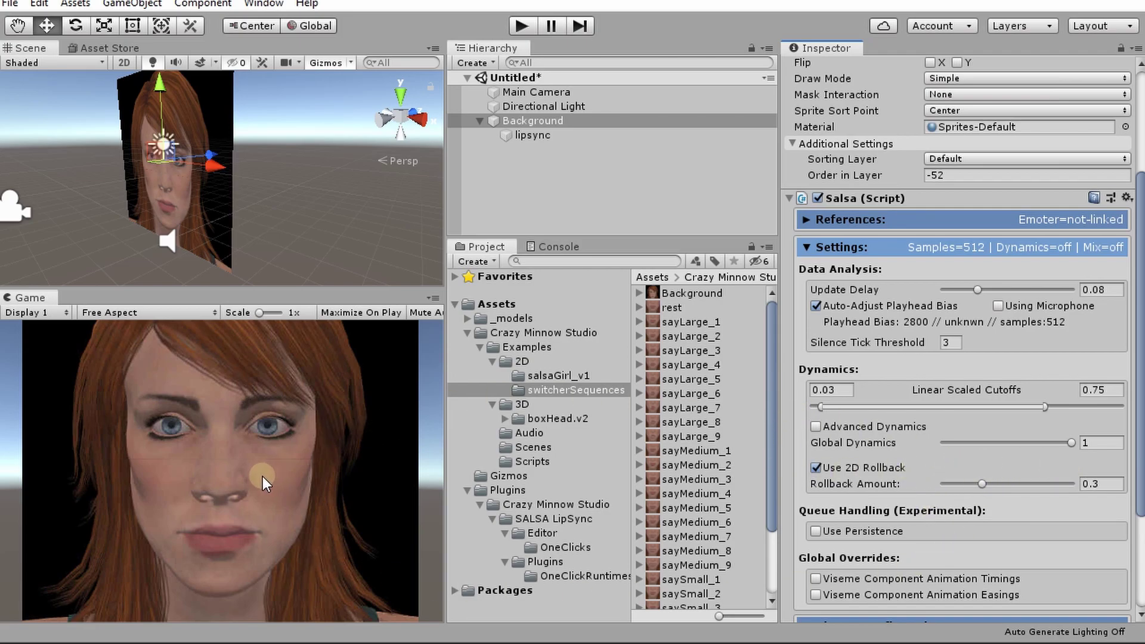
scroll(894, 447, "down", 5)
left_click(835, 447)
left_click(816, 476)
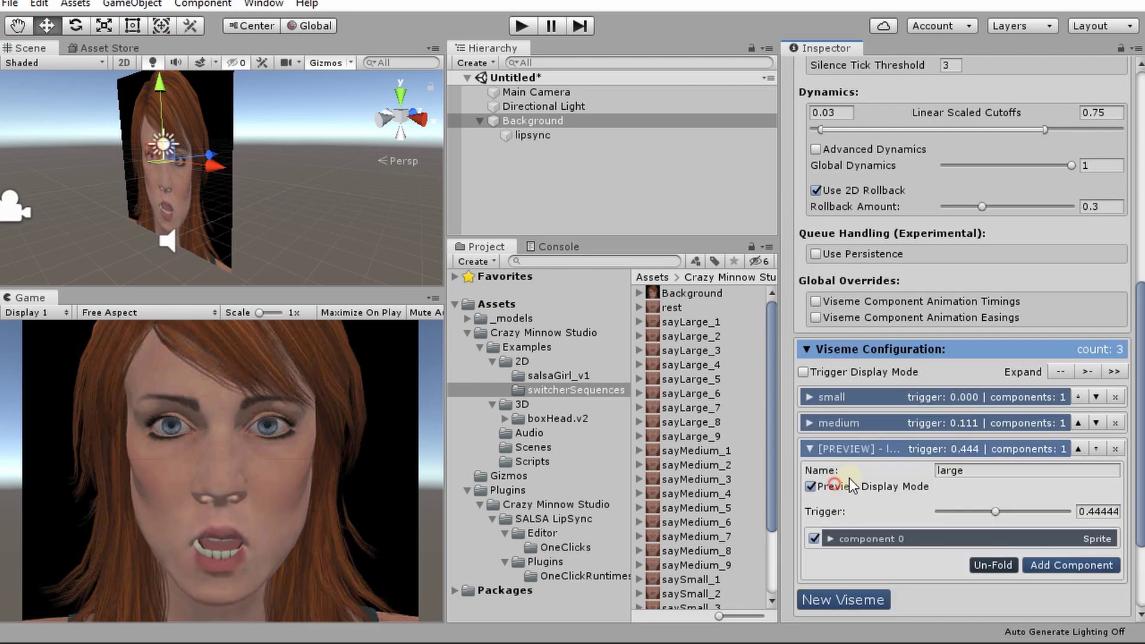
Lower the Global Dynamics slider to 0.406.
scroll(1014, 418, "down", 3)
scroll(968, 374, "up", 10)
scroll(960, 379, "down", 3)
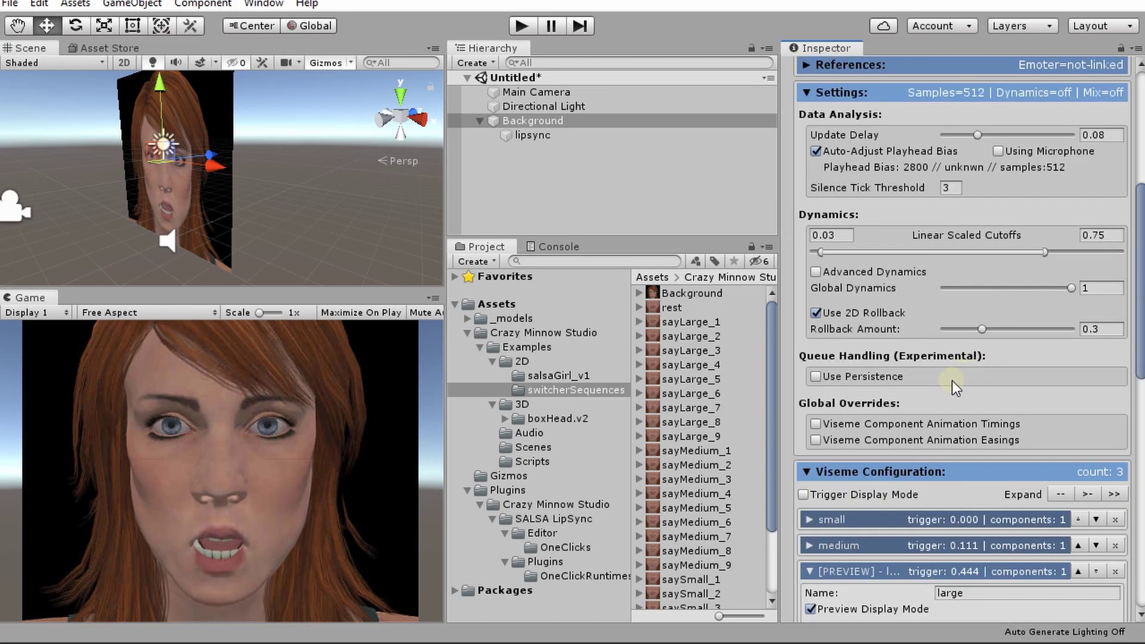
left_click_drag(1074, 289, 993, 291)
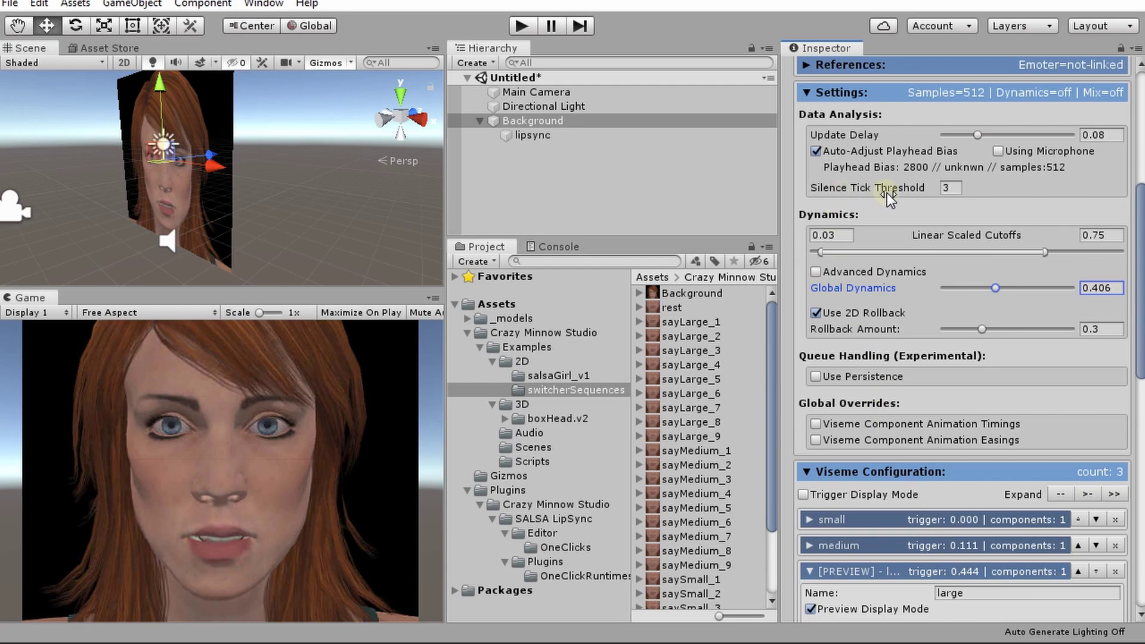
Use Trigger Display Mode to preview medium, small and large visemes, then set Global Dynamics to 1.
scroll(886, 192, "up", 3)
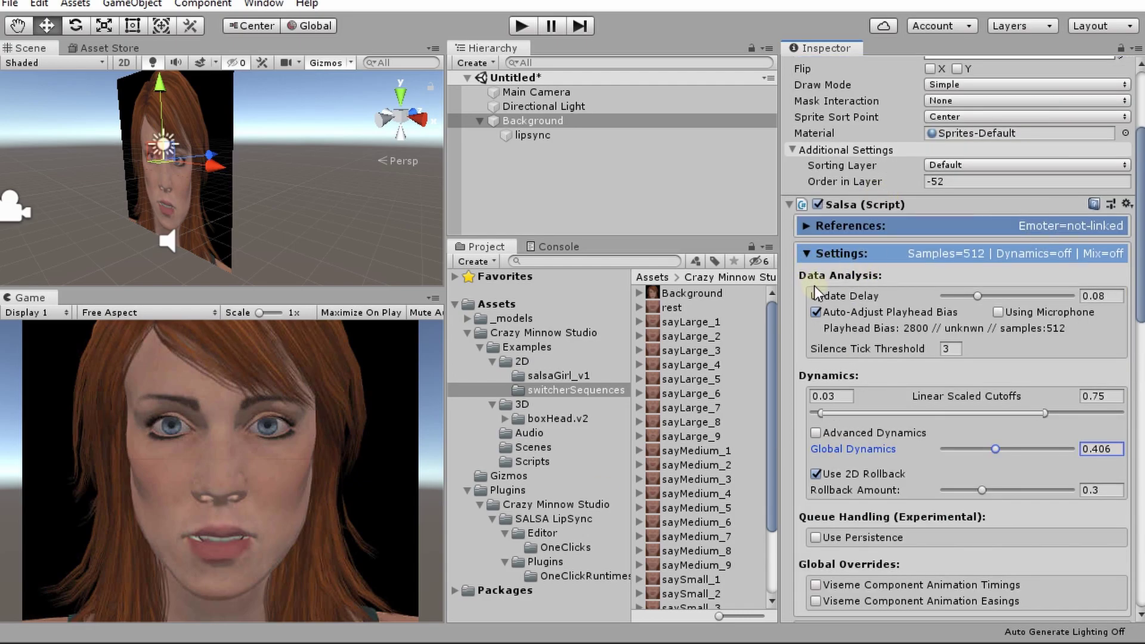
scroll(936, 303, "down", 3)
left_click(804, 494)
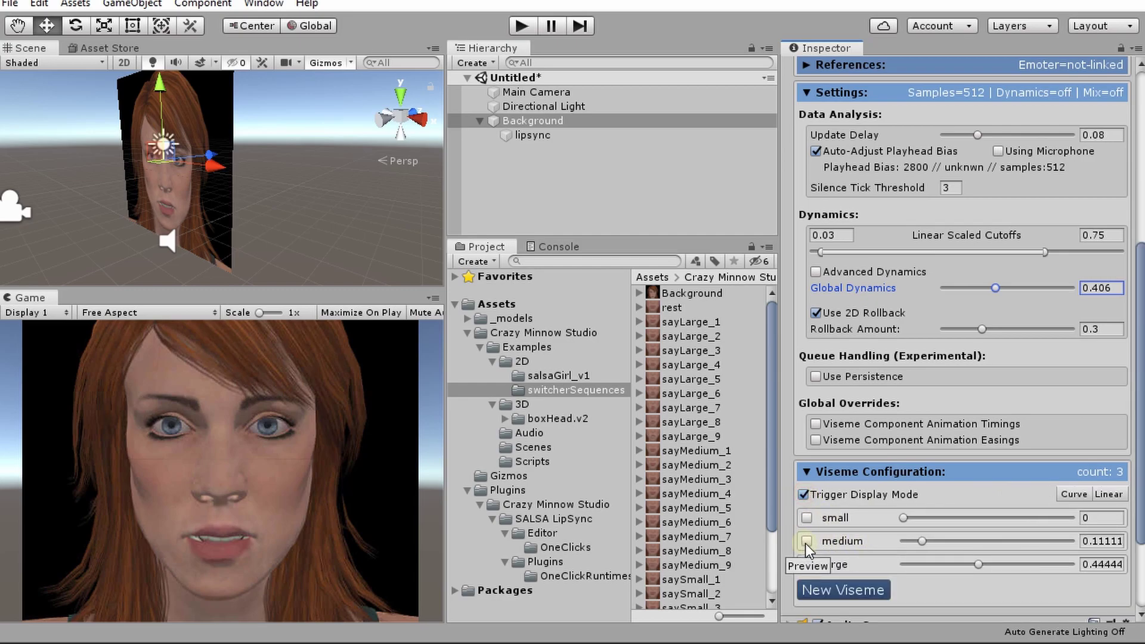
left_click(806, 541)
left_click(806, 518)
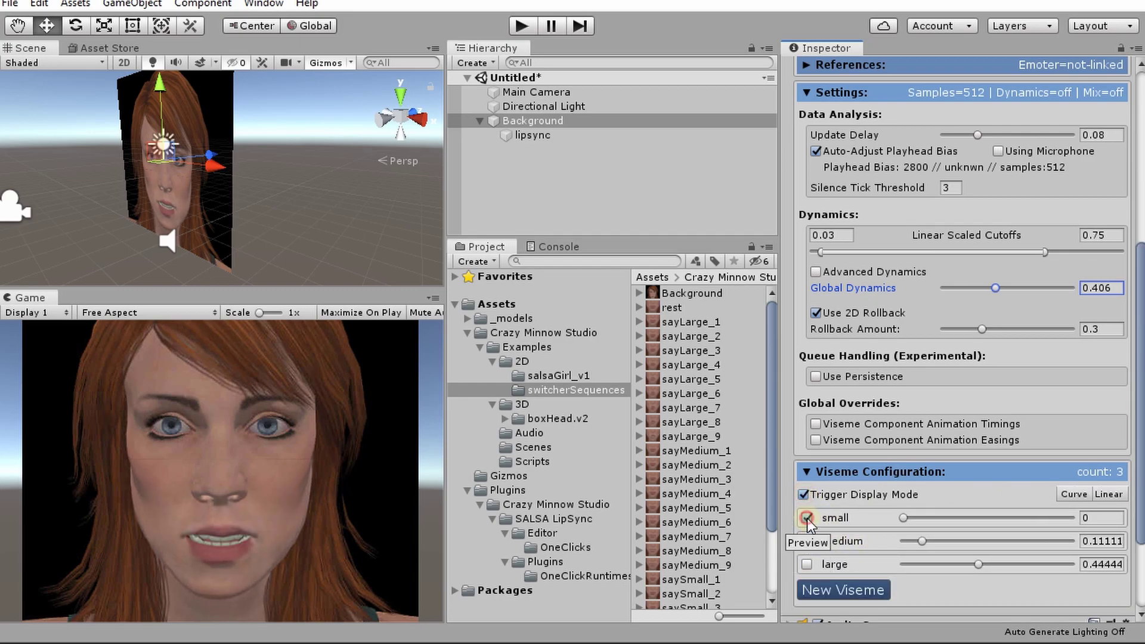
left_click(807, 564)
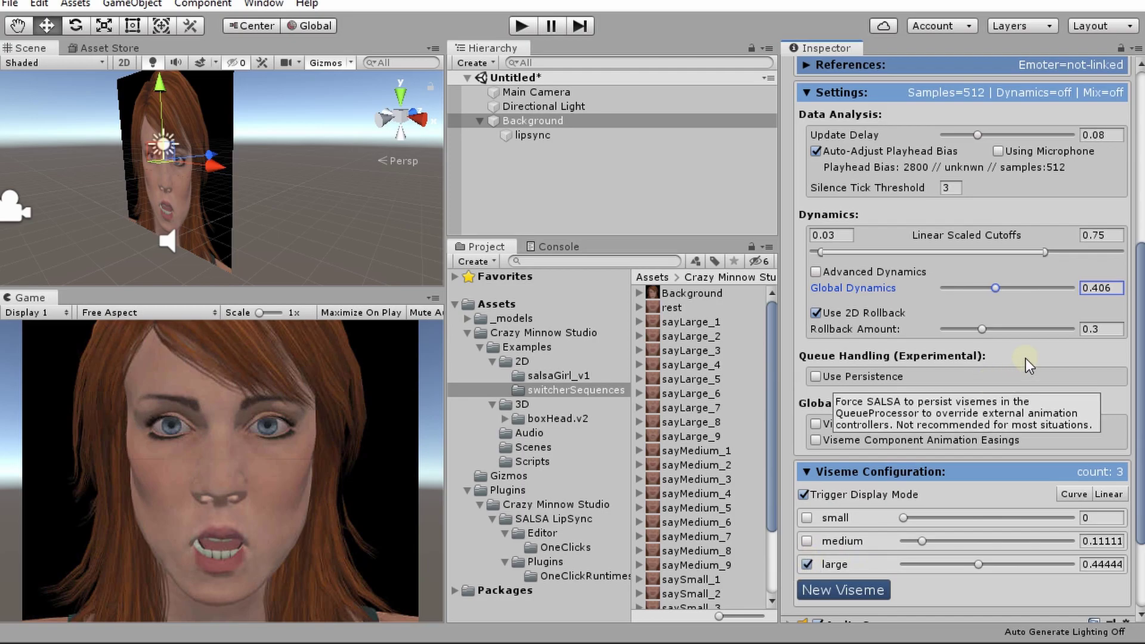
left_click_drag(995, 290, 1099, 289)
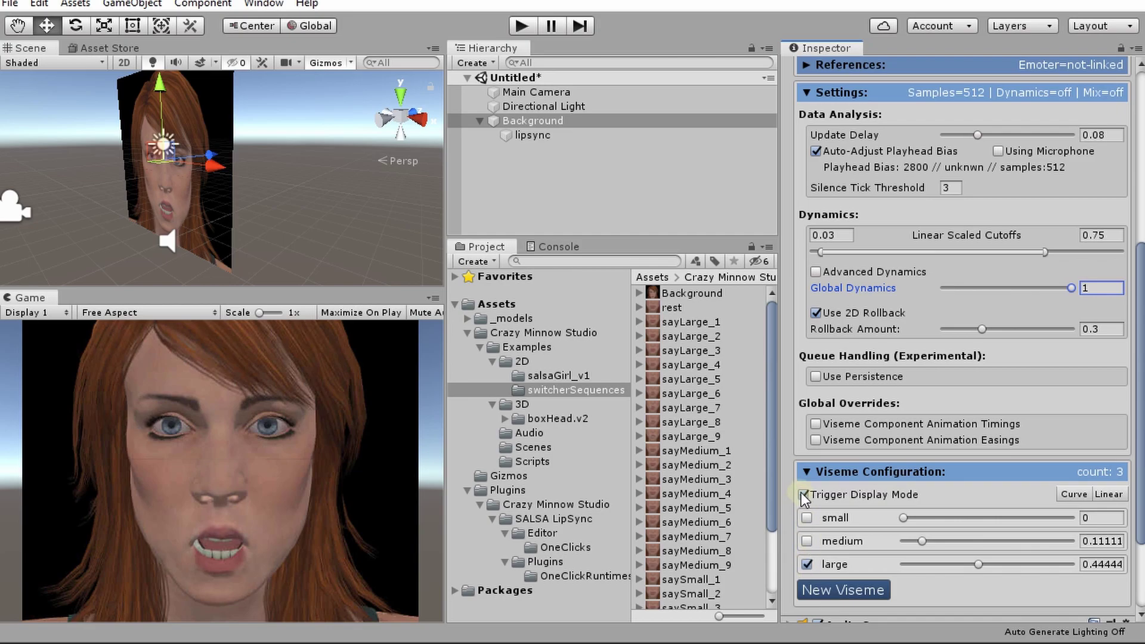
Stop the large viseme preview, return to detailed panels, and turn off 2D rollback.
left_click(807, 564)
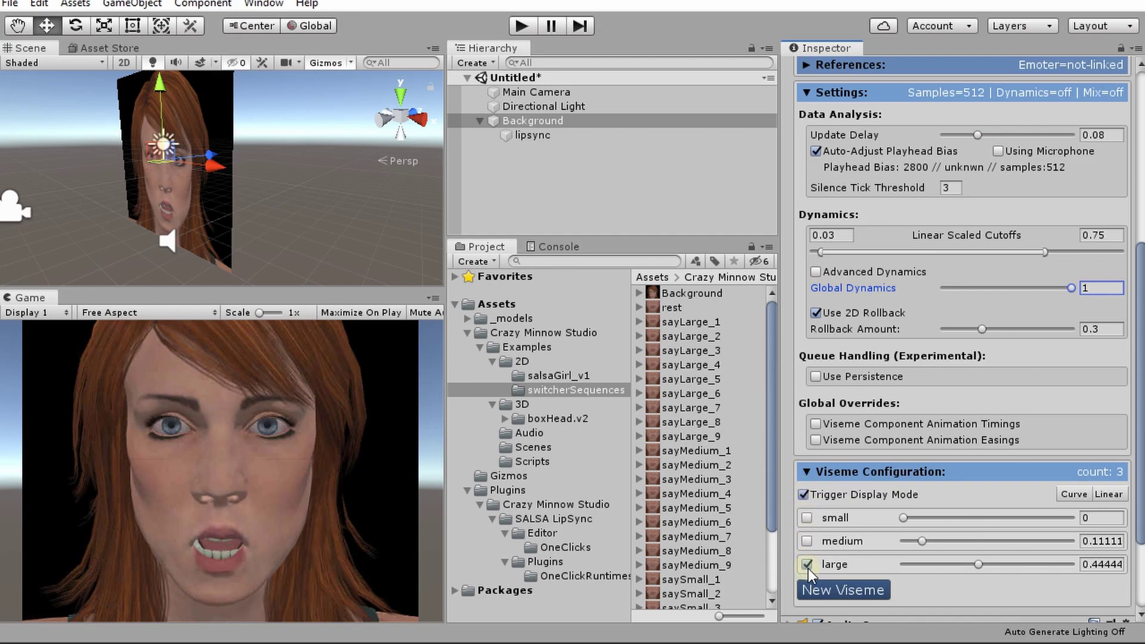
left_click(804, 493)
scroll(885, 492, "up", 5)
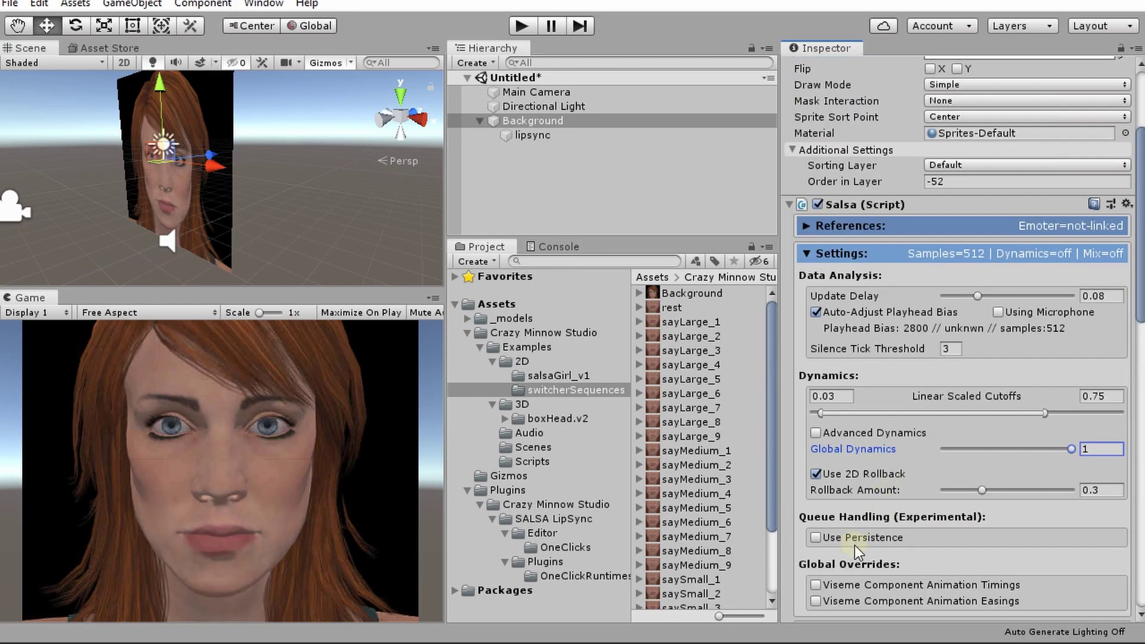
left_click(815, 475)
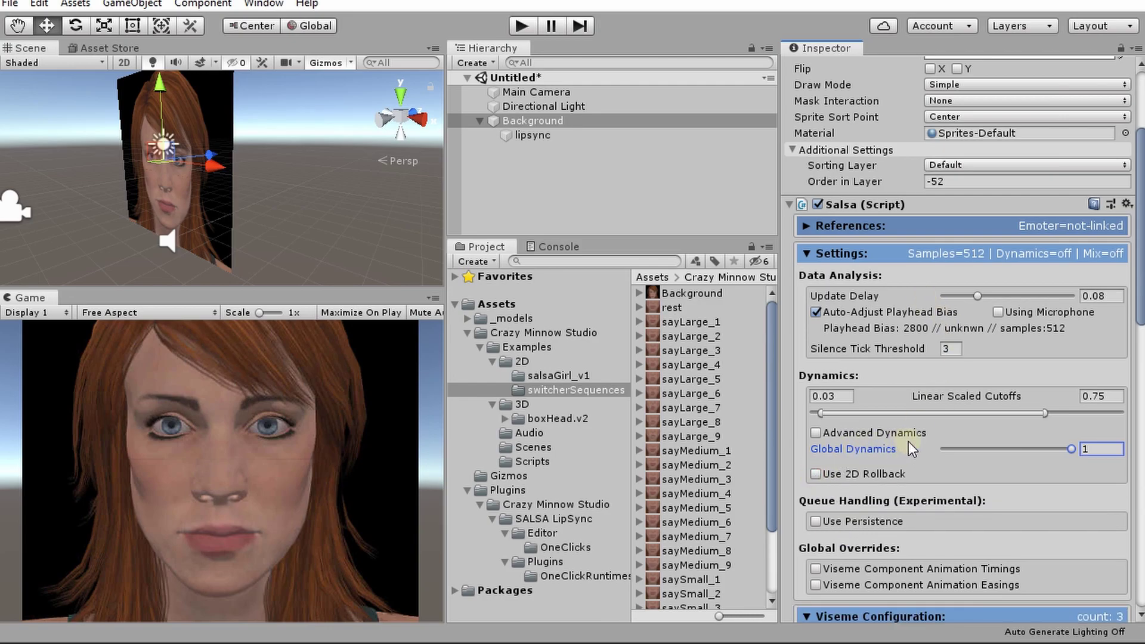
Run the scene briefly to test lip sync while checking the Salsa references.
left_click(525, 26)
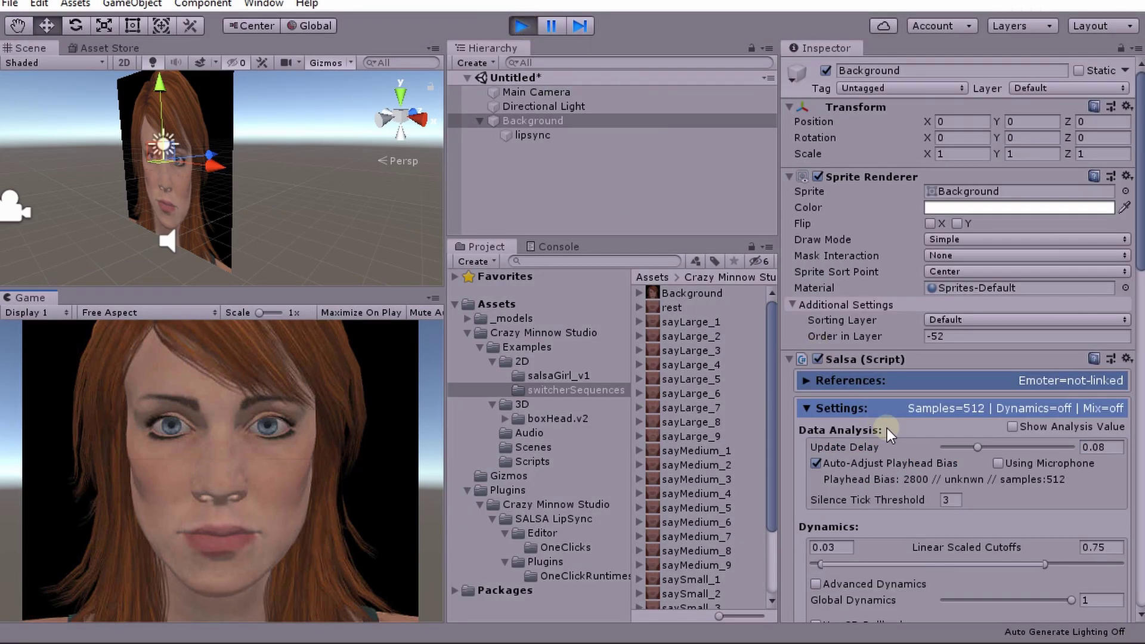
left_click(926, 382)
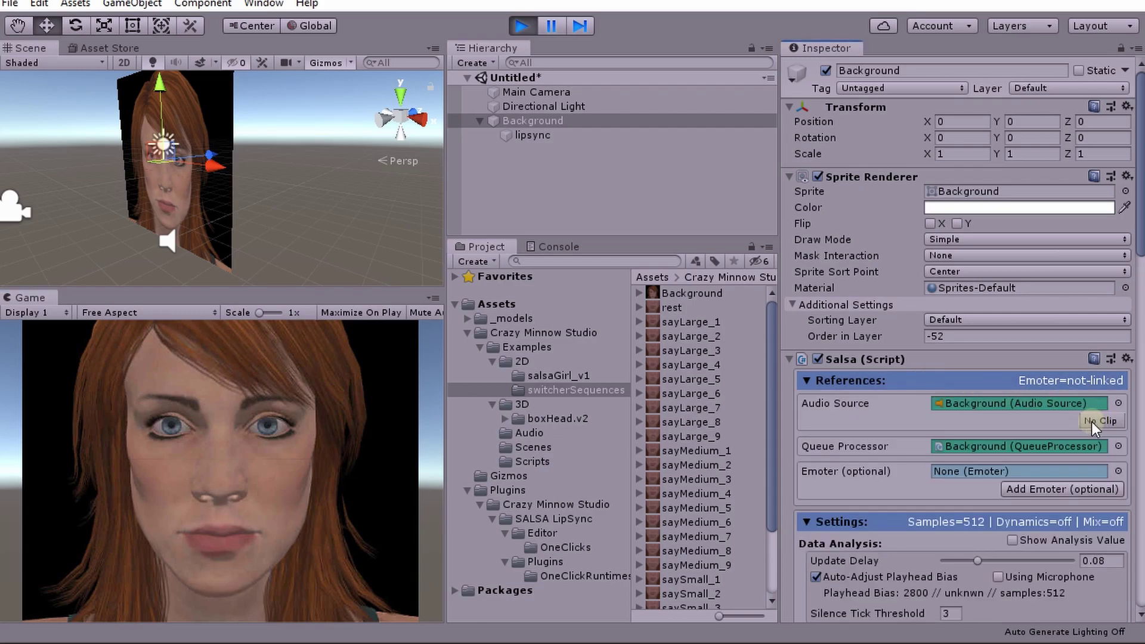
scroll(1033, 459, "down", 15)
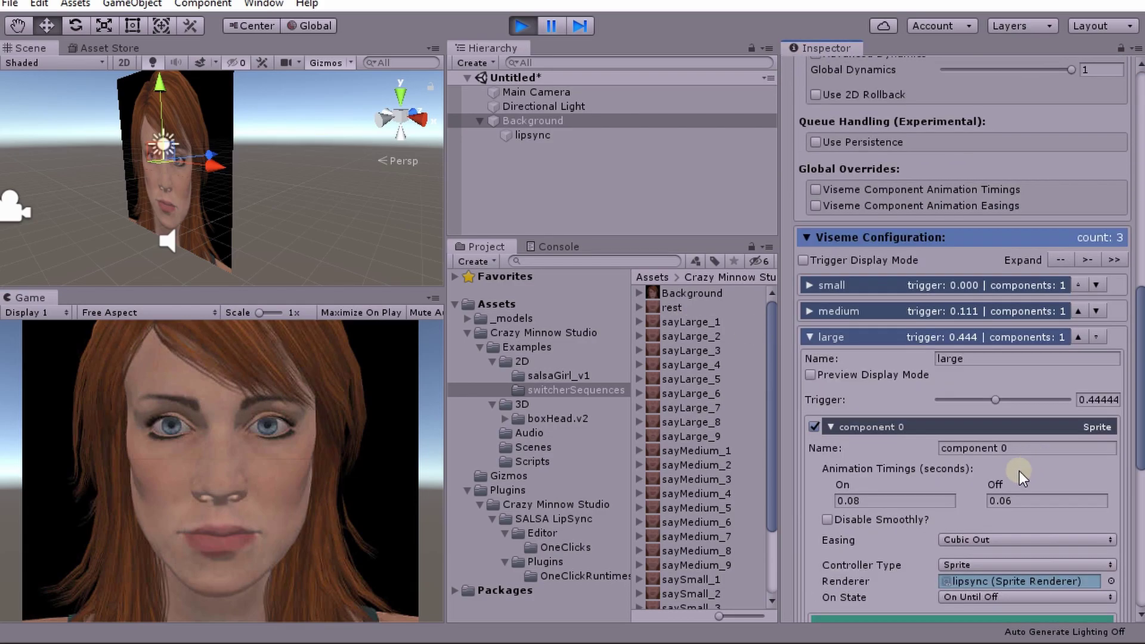
scroll(1019, 471, "up", 2)
left_click(523, 25)
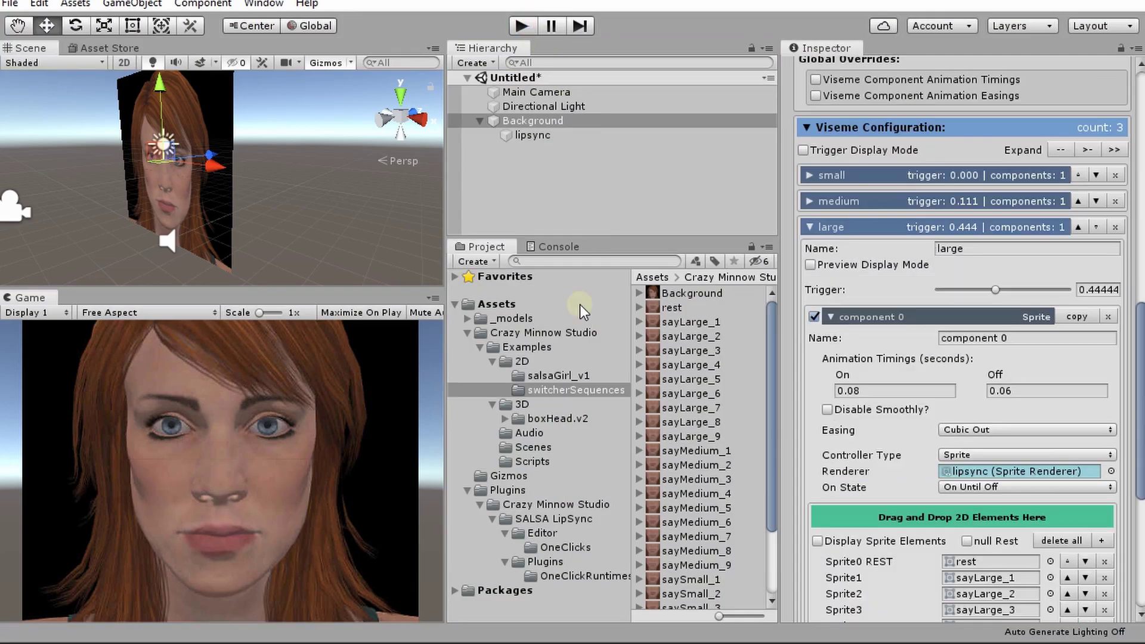
Assign Promo-female-pt1 from the Audio folder as the Audio Source clip.
left_click(539, 432)
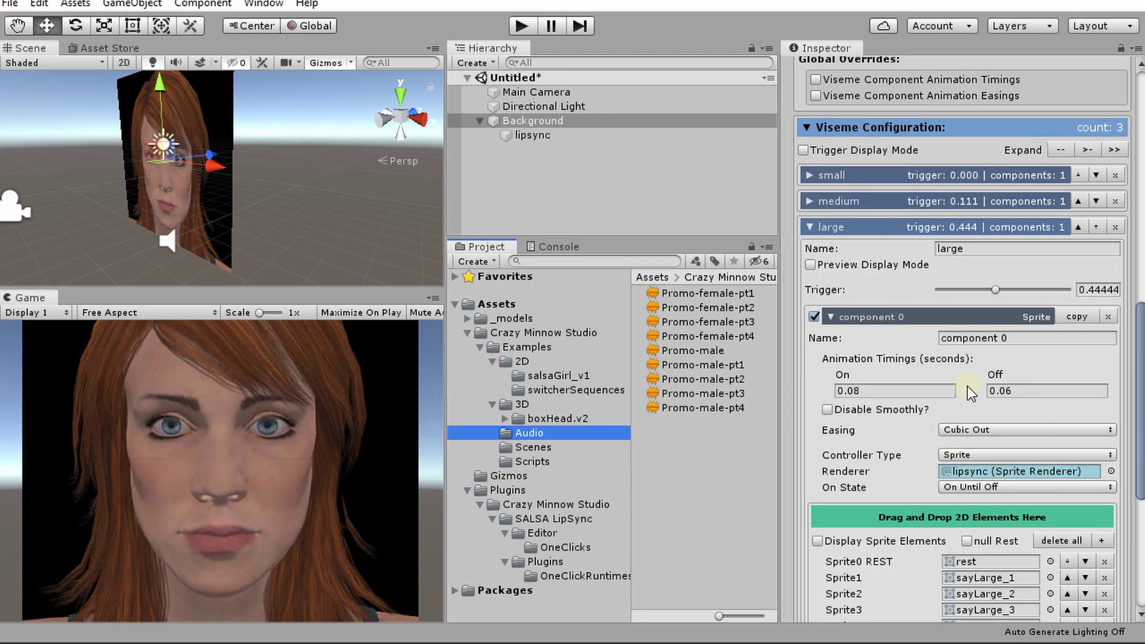
scroll(967, 385, "down", 5)
left_click(795, 511)
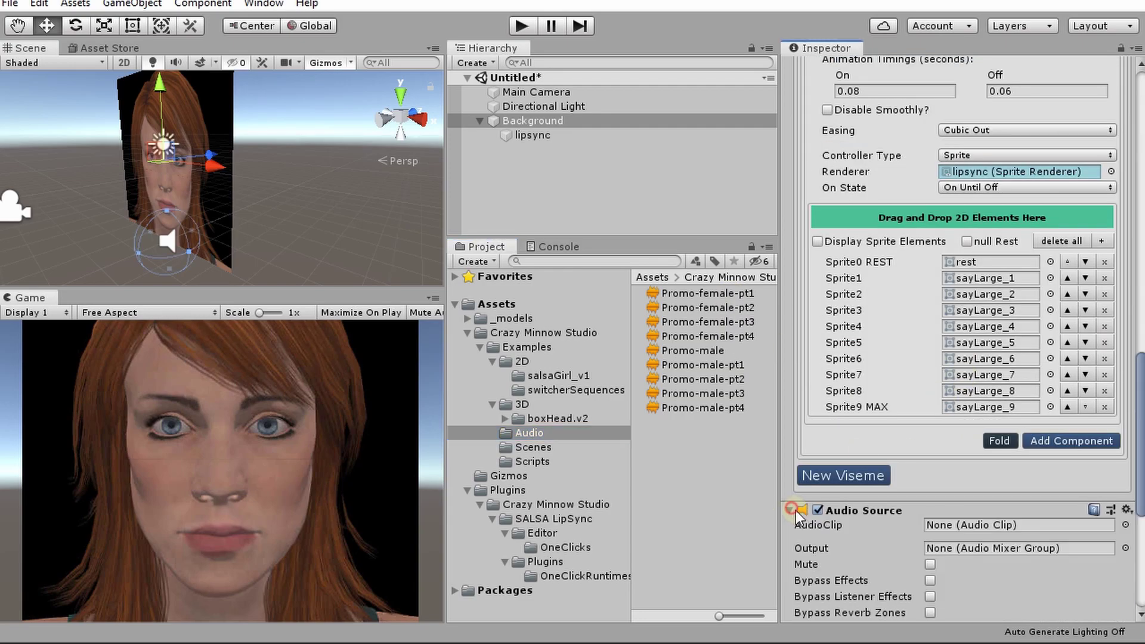
scroll(921, 492, "down", 5)
left_click_drag(694, 293, 993, 228)
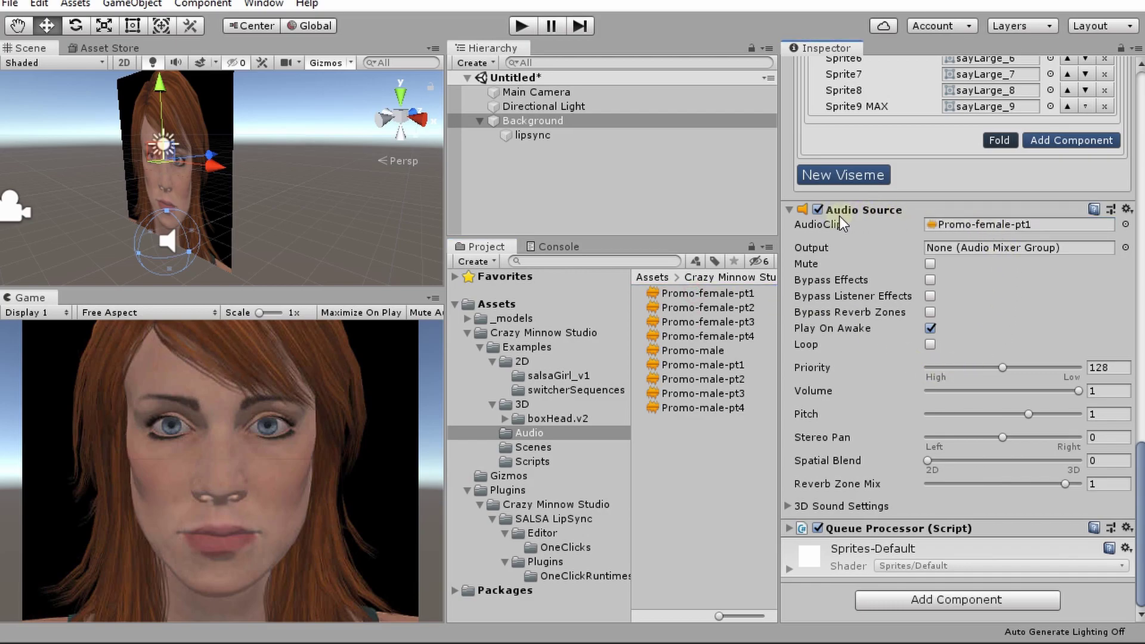
left_click(790, 209)
Verify the Salsa references and run the scene to watch the lip sync.
scroll(932, 324, "up", 4)
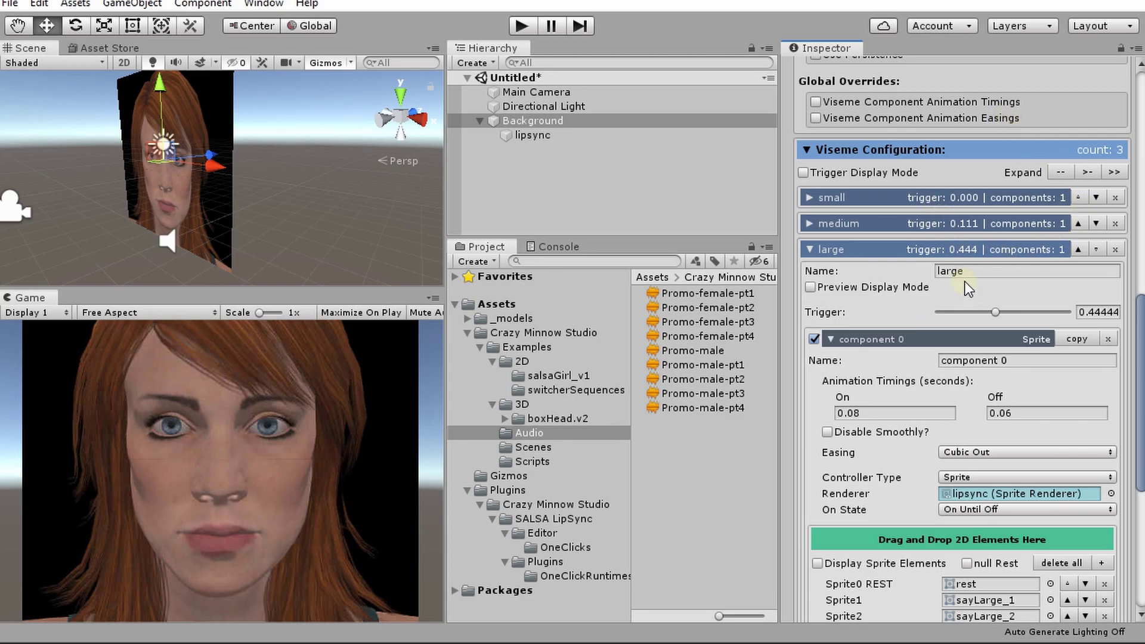
scroll(964, 281, "up", 8)
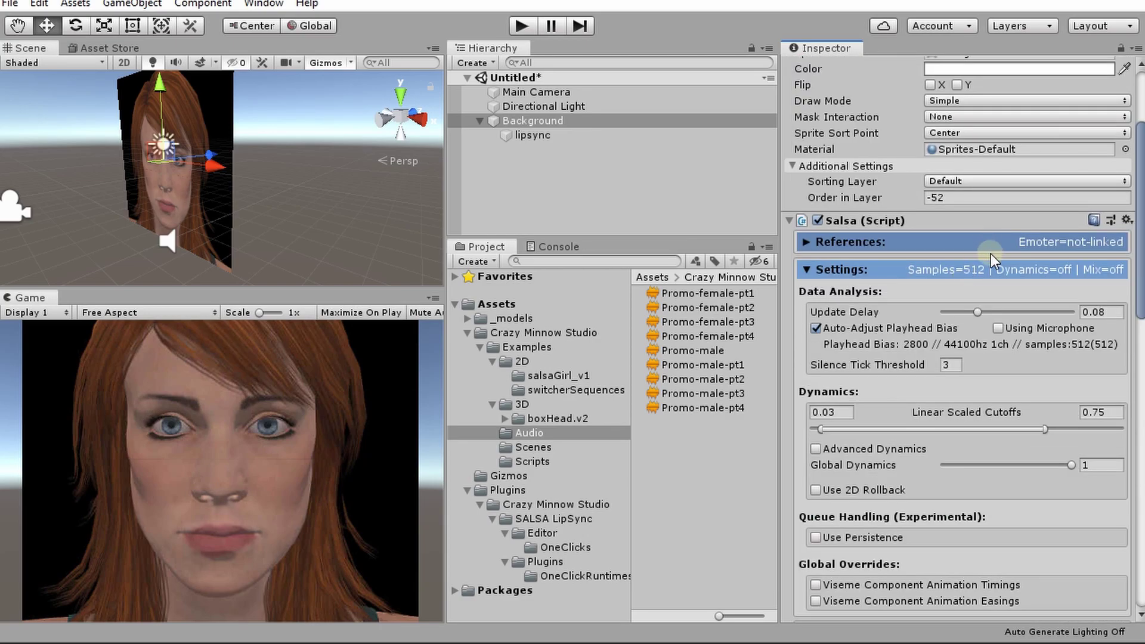
left_click(997, 241)
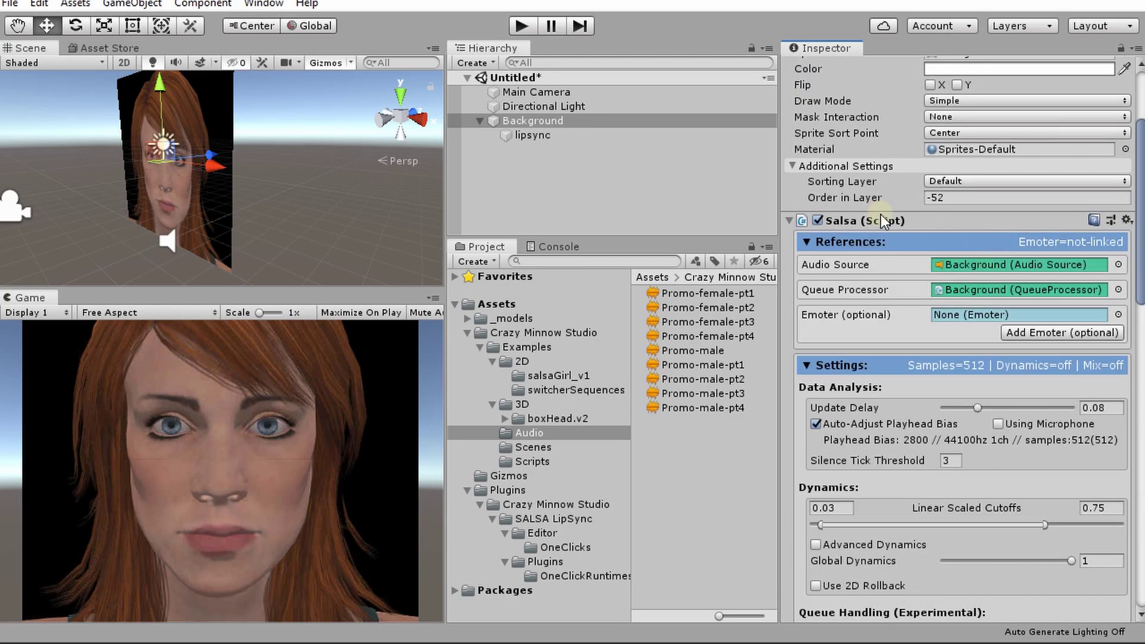
left_click(525, 25)
scroll(1084, 335, "up", 3)
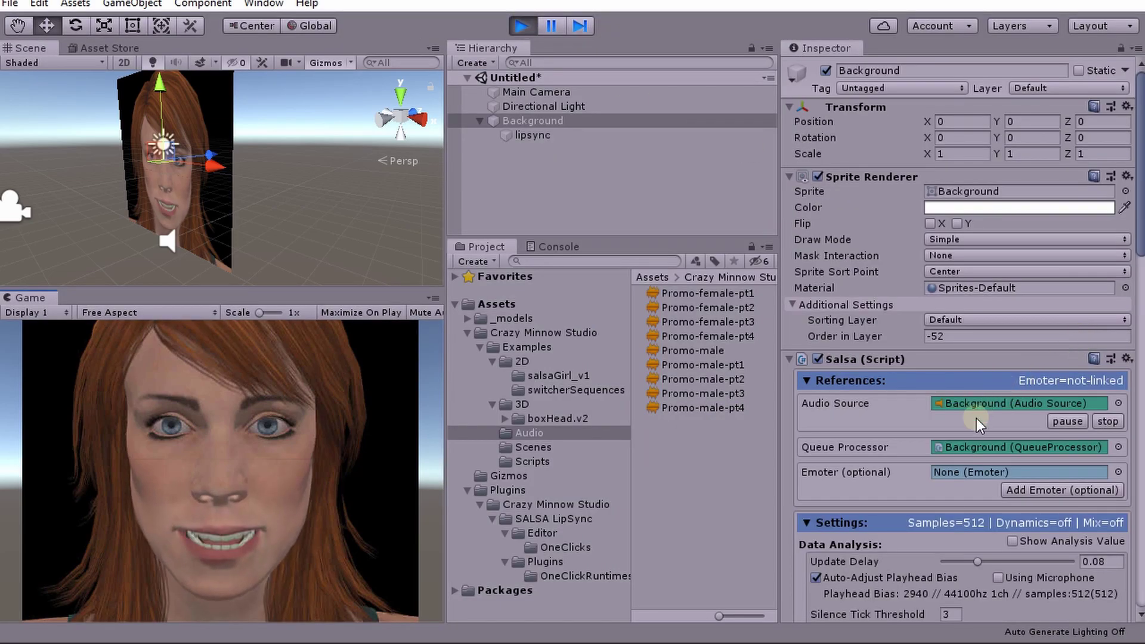
scroll(962, 442, "down", 5)
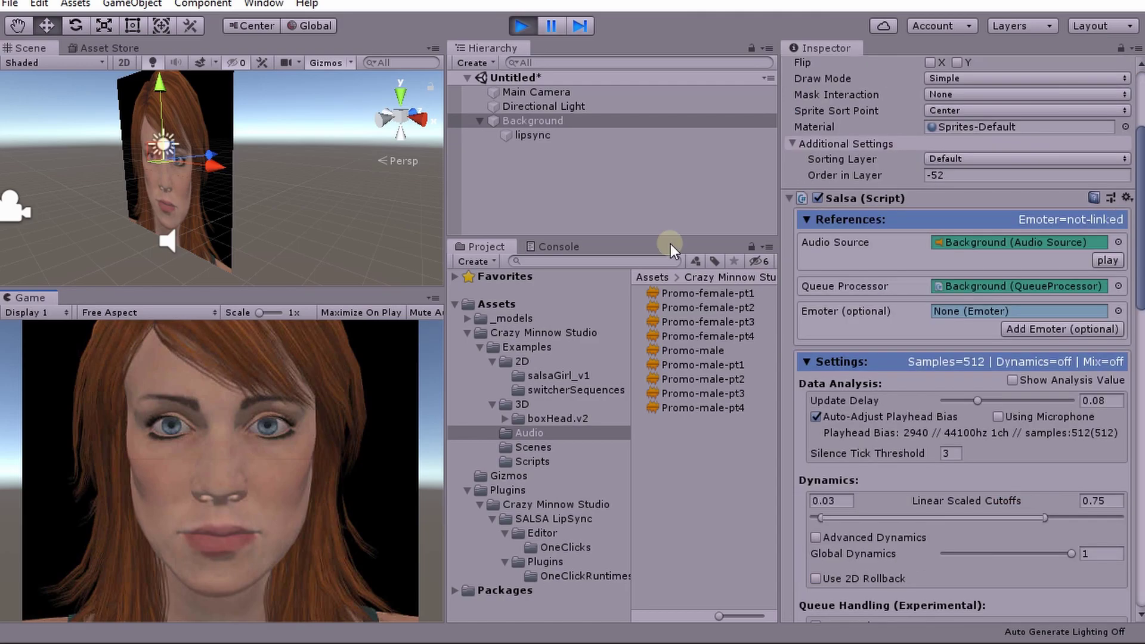
Play the audio preview and enable Advanced Dynamics with Primary Bias 0.5.
left_click(1110, 266)
scroll(921, 441, "down", 3)
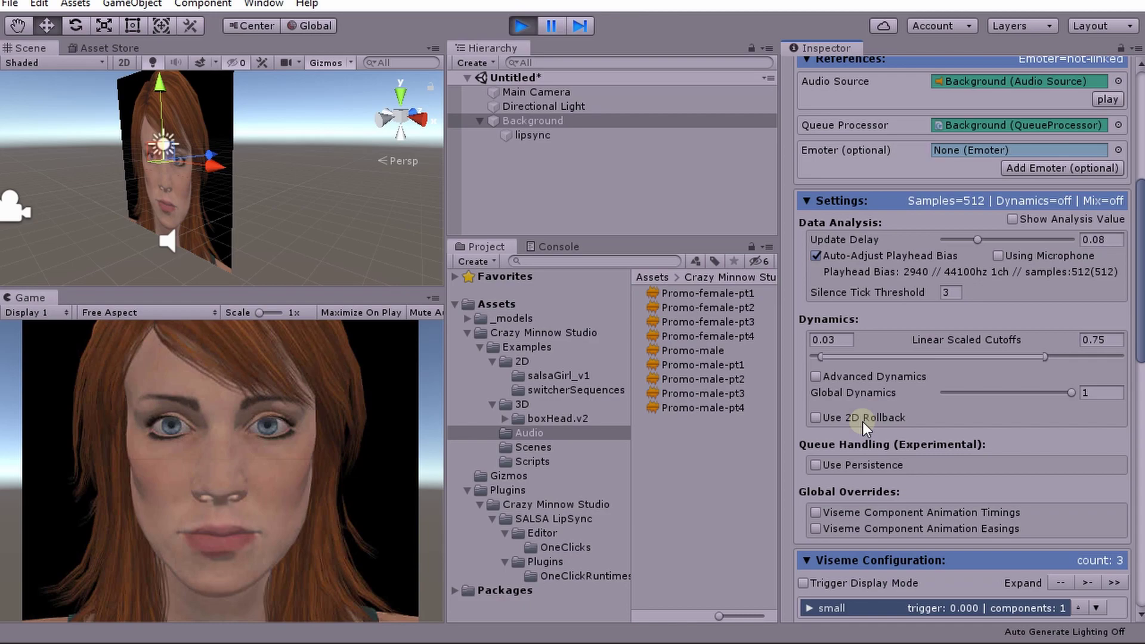
left_click(836, 378)
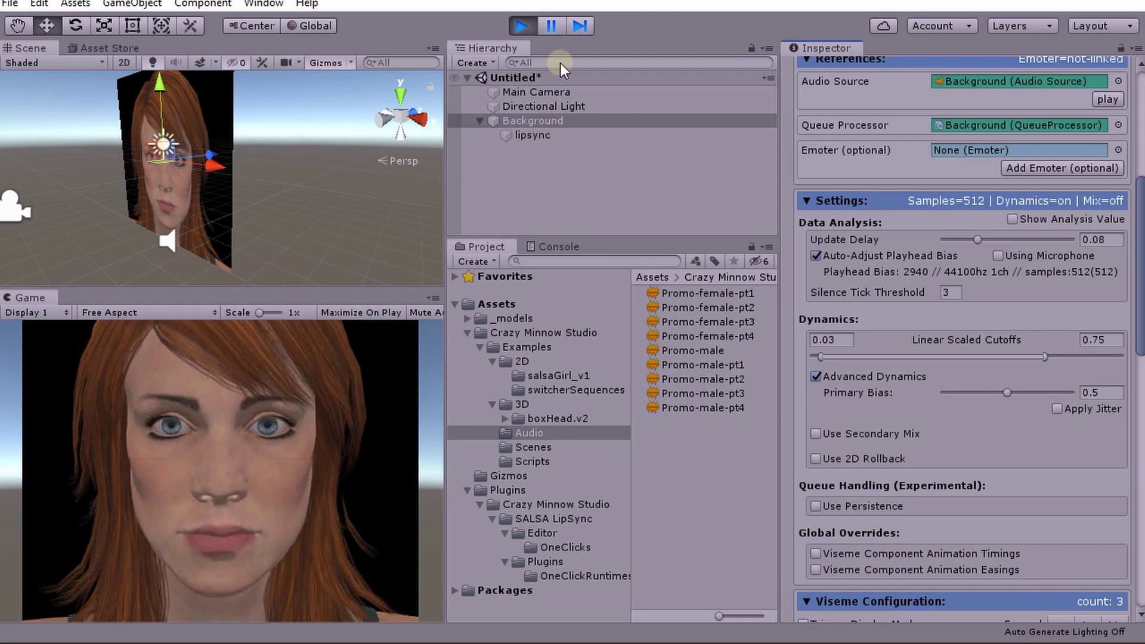
Play the audio with Advanced Dynamics off and then on, leaving it enabled and playback stopped.
left_click(531, 63)
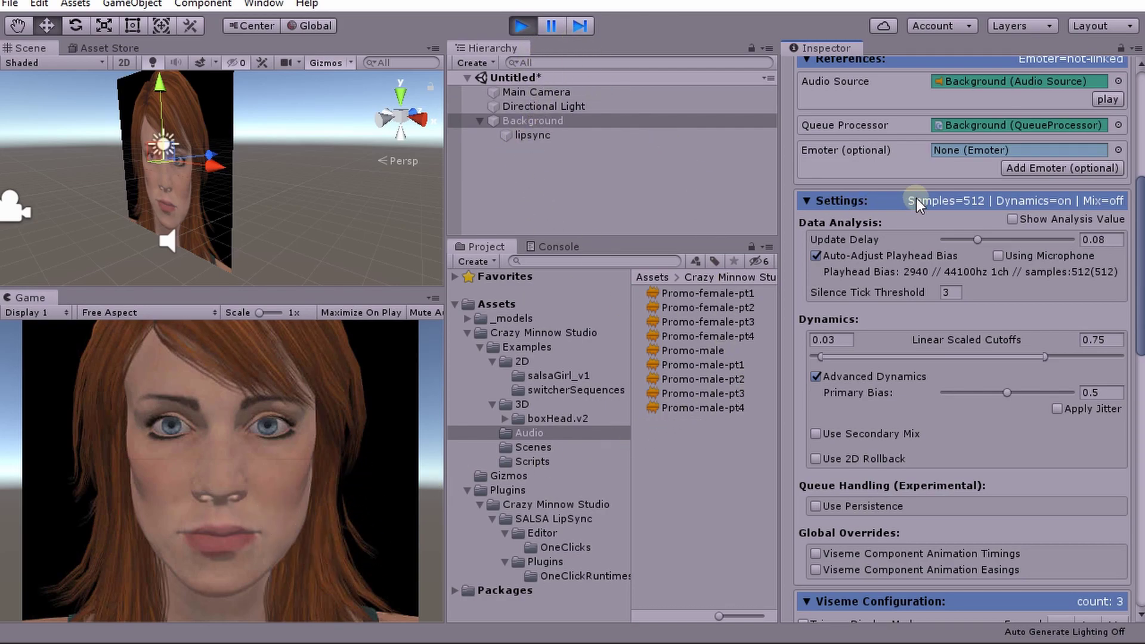
left_click(1106, 99)
left_click(1108, 102)
left_click(854, 376)
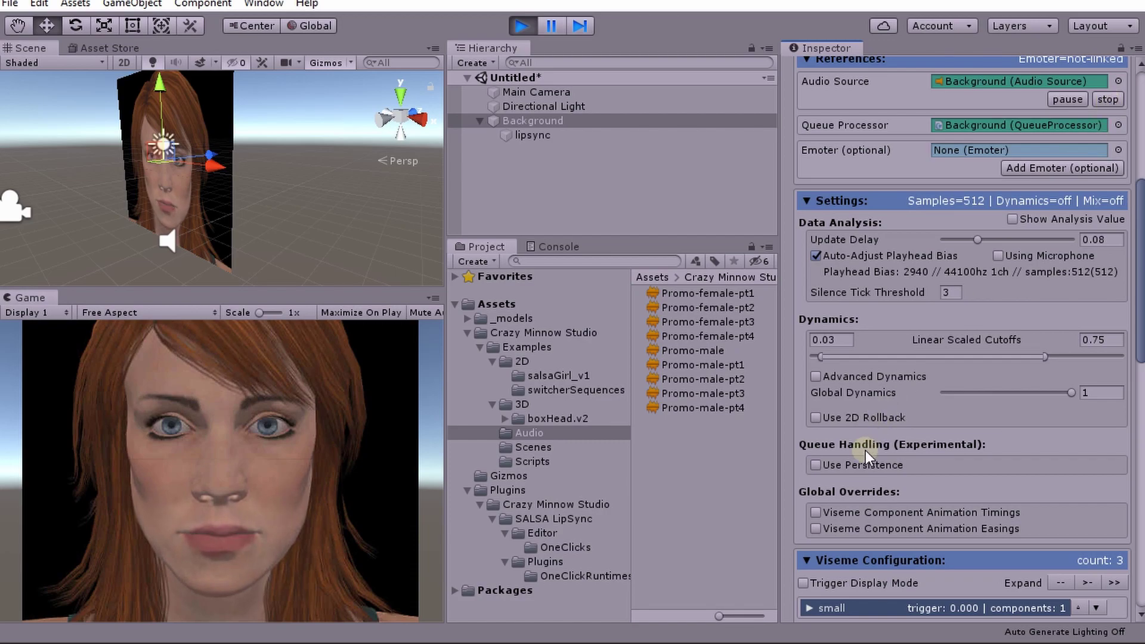
left_click(829, 378)
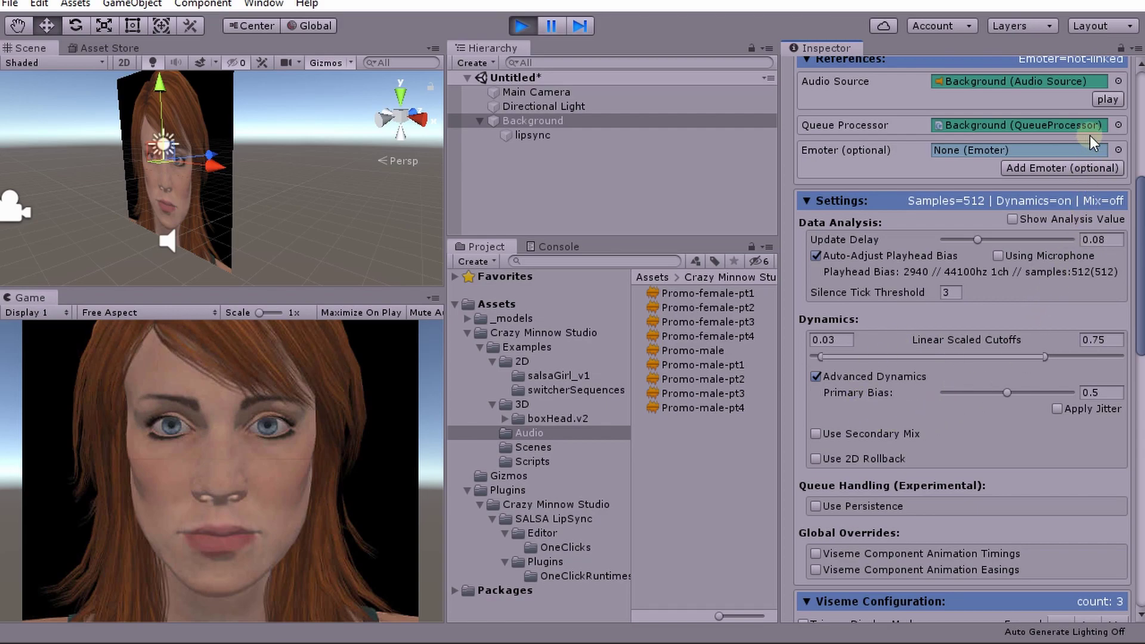
left_click(1102, 101)
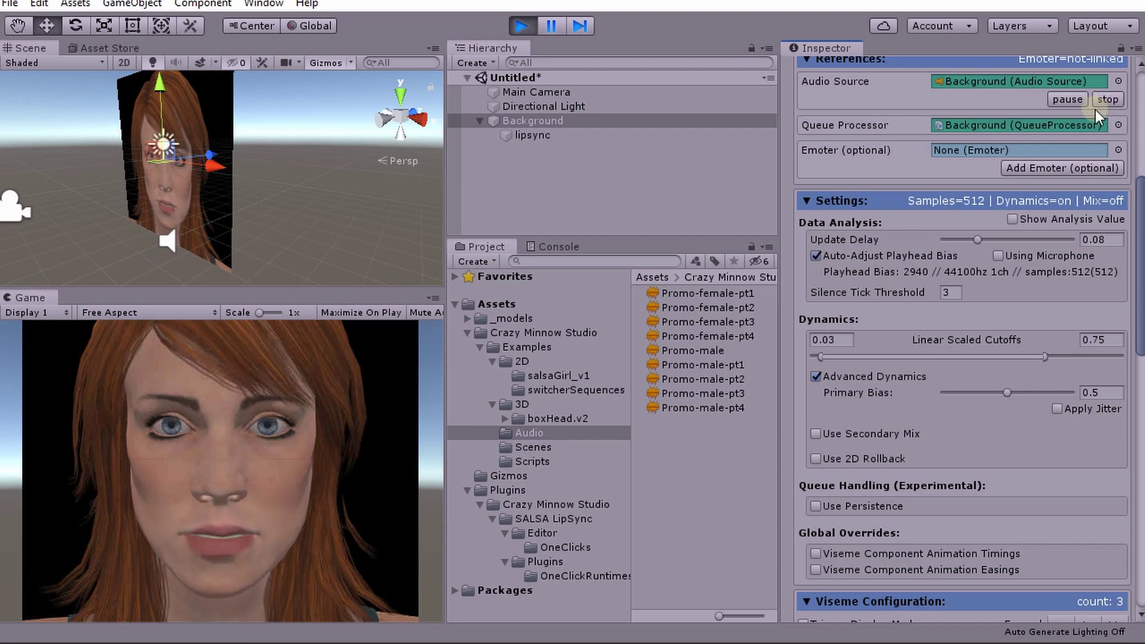
left_click(1103, 101)
Enable 2D Rollback at 0.3 and play the audio with and without it.
left_click(816, 459)
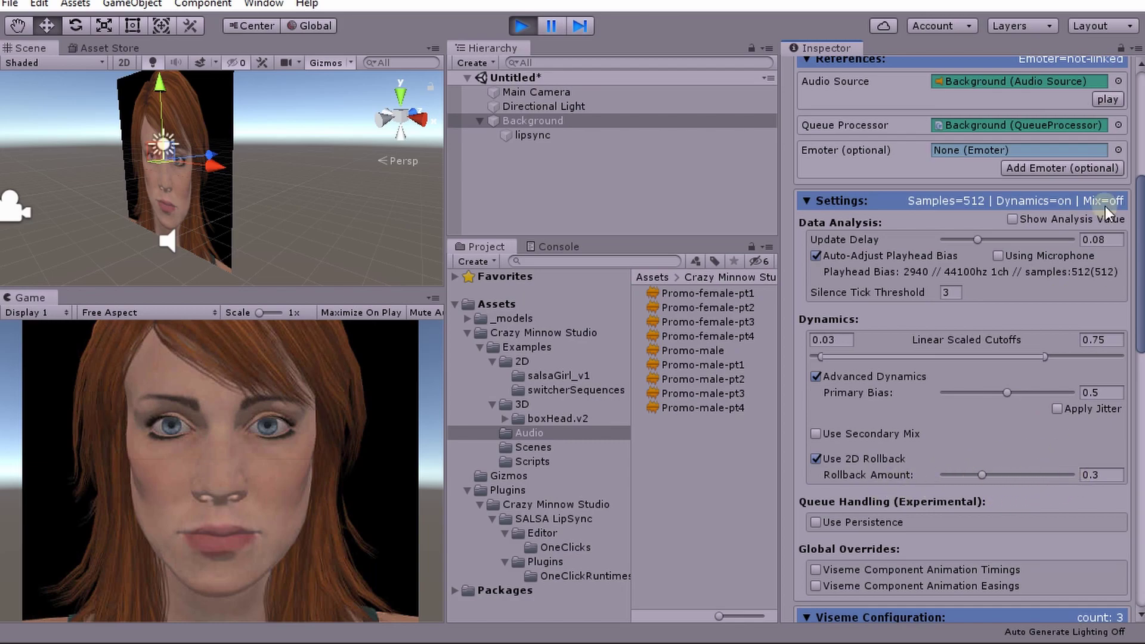
left_click(1108, 100)
left_click(1110, 100)
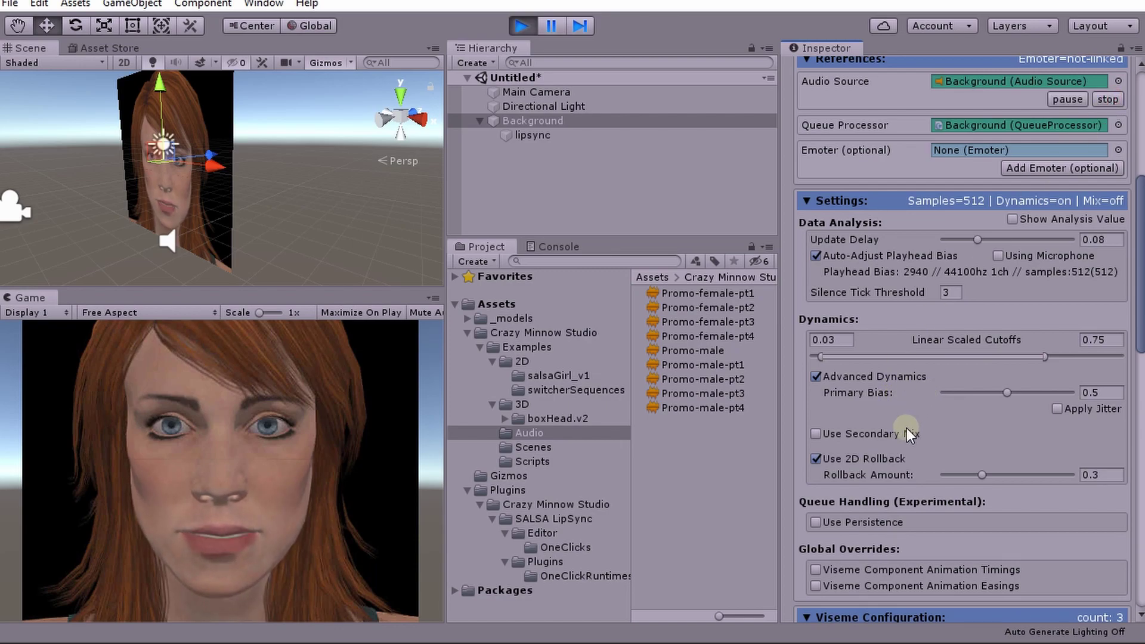
left_click(829, 459)
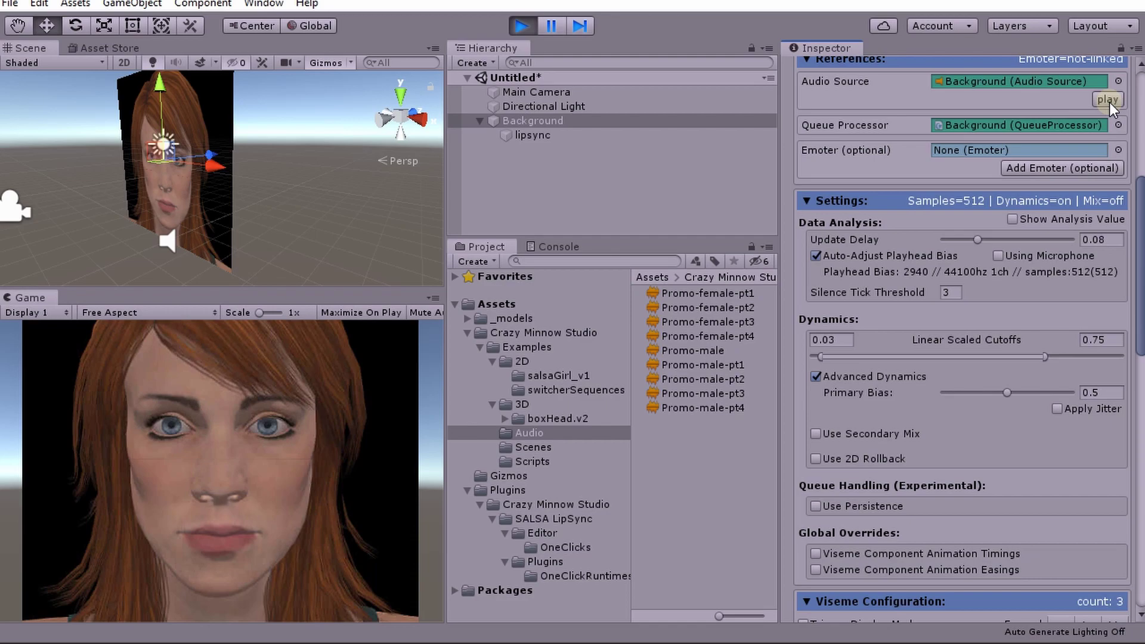
left_click(1108, 100)
Re-enable 2D Rollback, replay the audio, and switch Advanced Dynamics off.
left_click(838, 460)
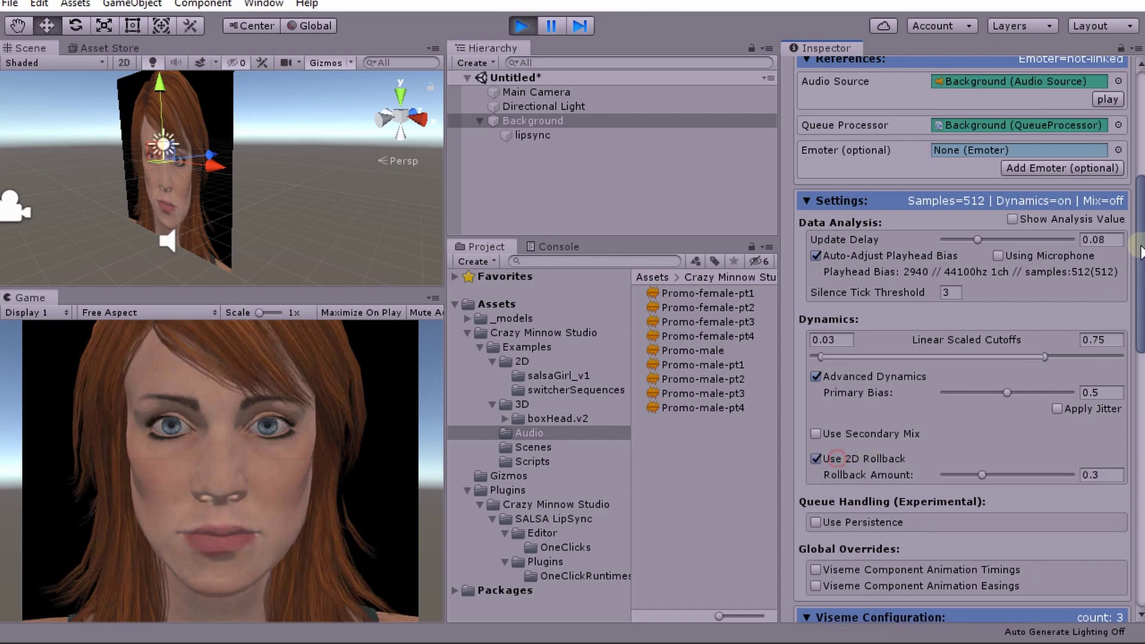
left_click(1106, 100)
scroll(910, 498, "down", 5)
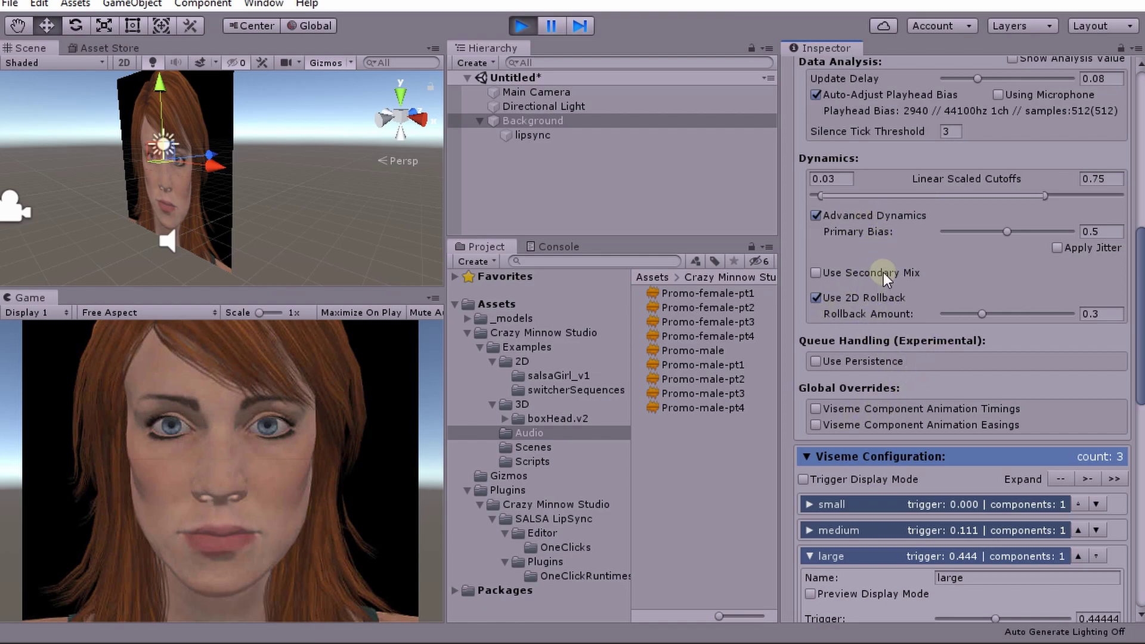
left_click(816, 215)
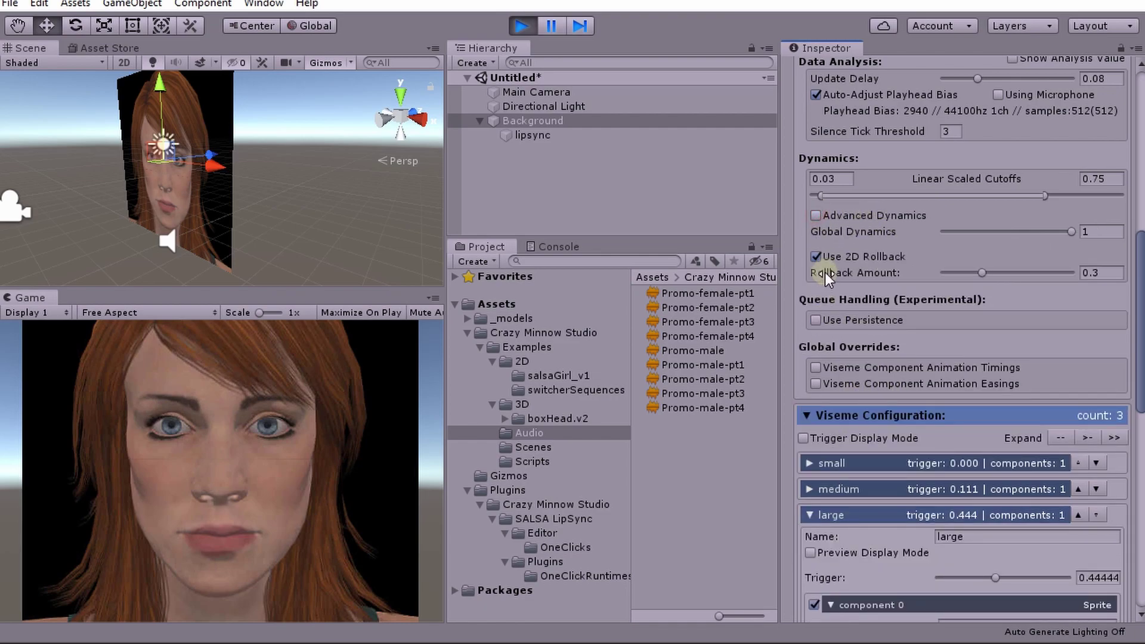
Turn off 2D Rollback and set the large viseme's sprite component On State to On Until Off.
left_click(815, 256)
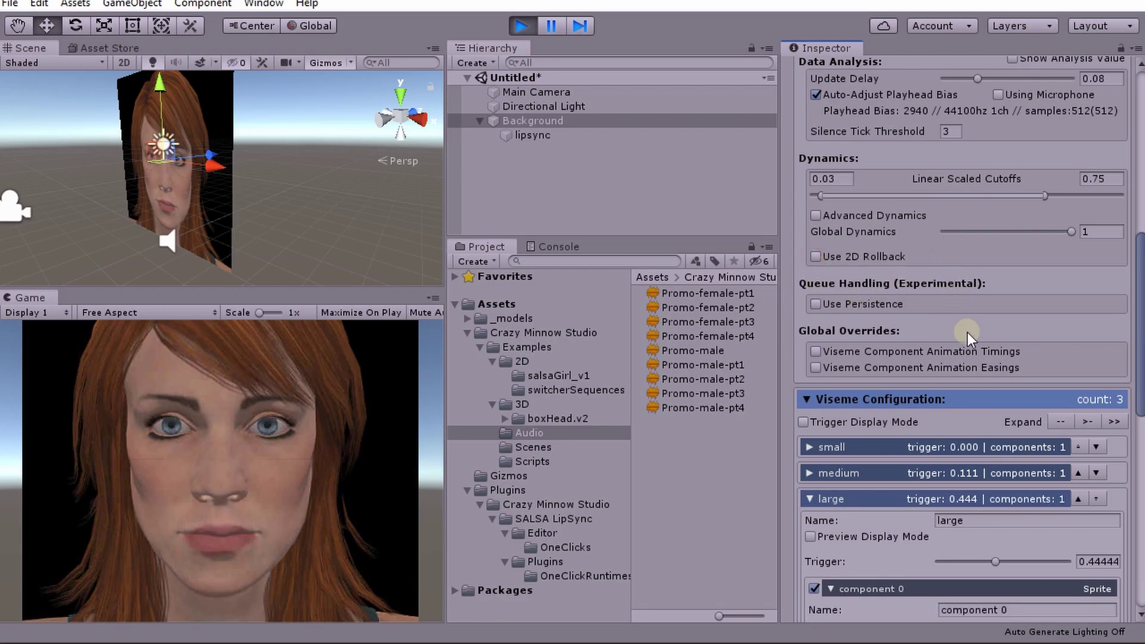
scroll(968, 331, "down", 10)
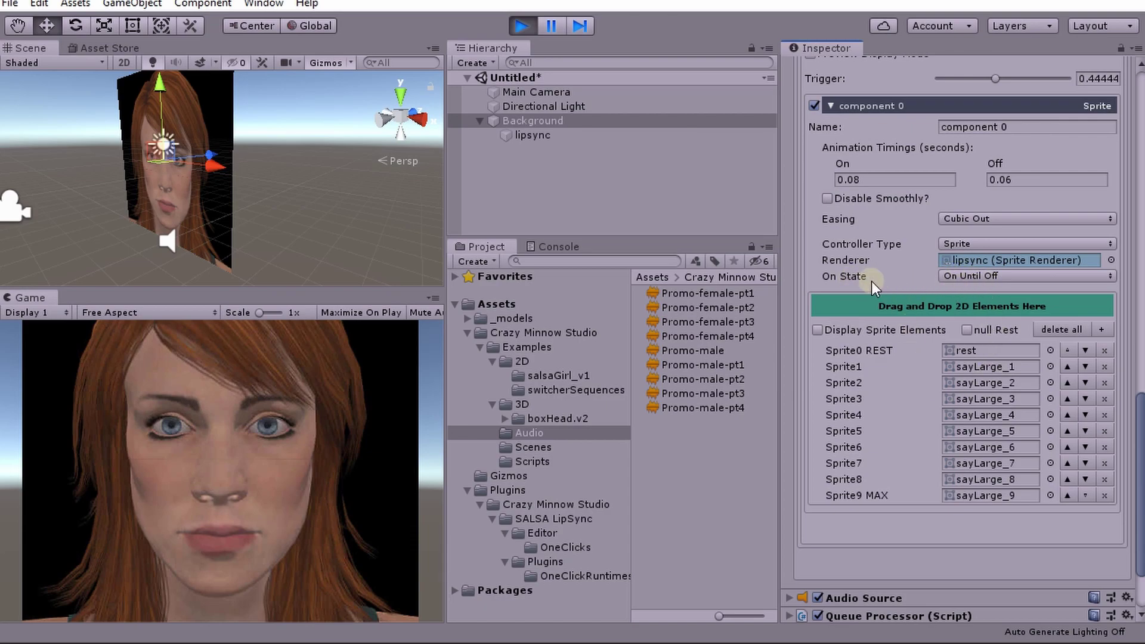
left_click(954, 276)
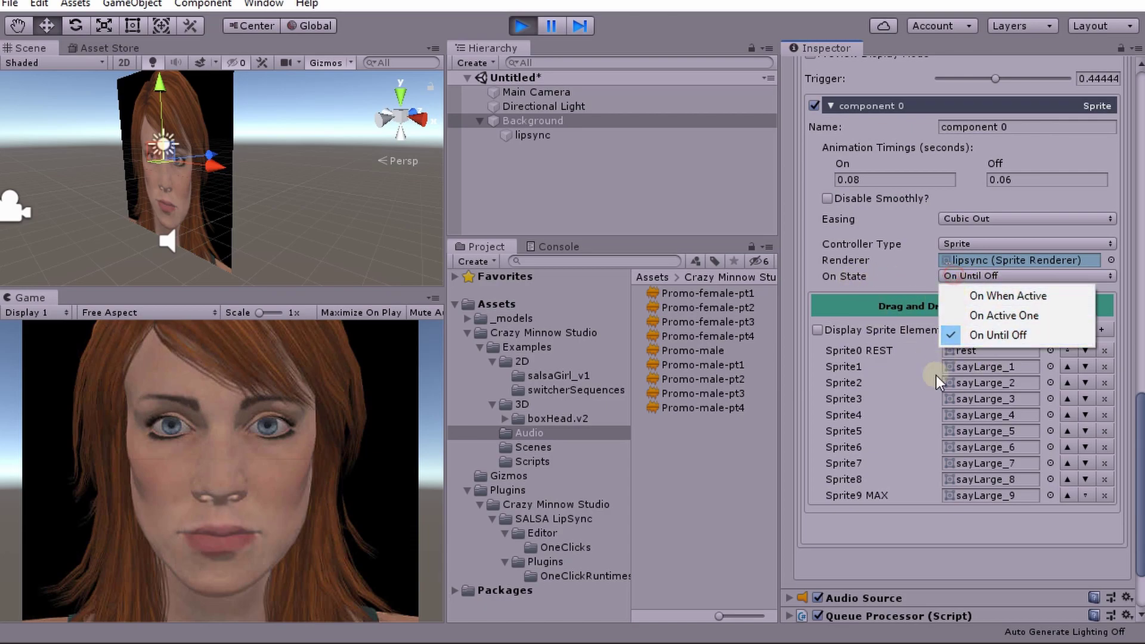
left_click(985, 295)
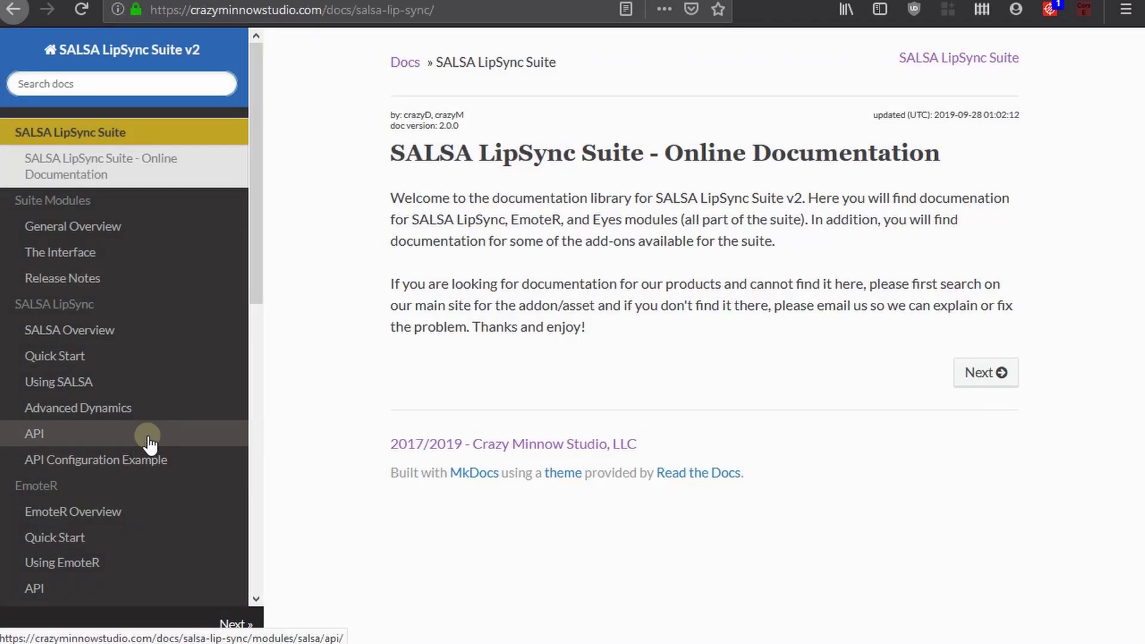
Go to the Events page under Further Reading and scroll to the Animation Phases diagram.
scroll(149, 418, "down", 6)
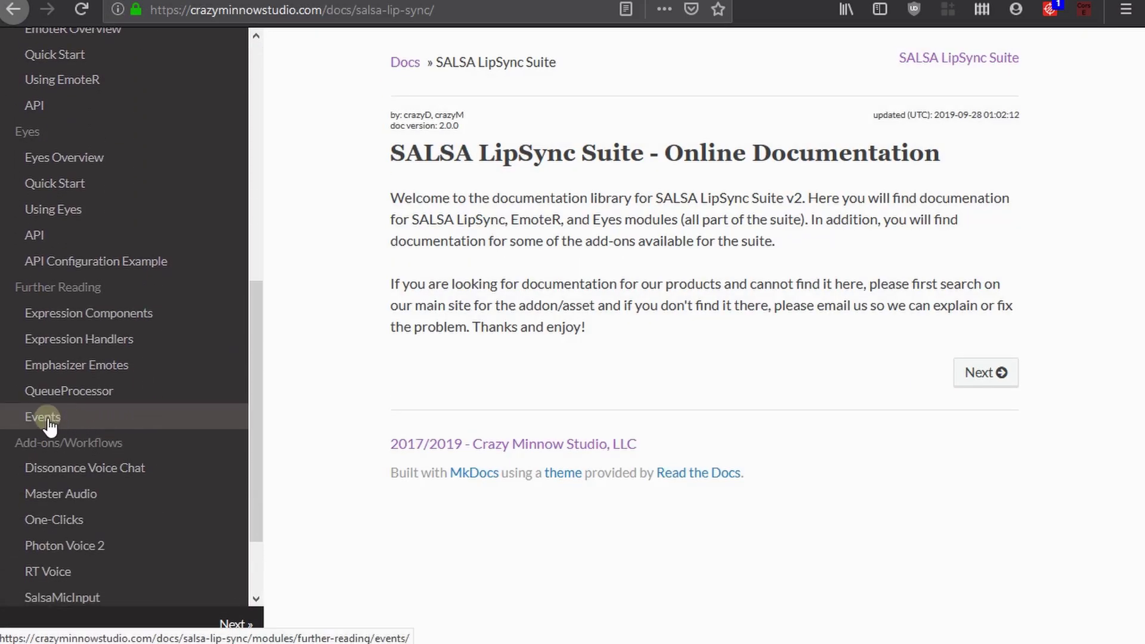
left_click(43, 417)
scroll(763, 286, "down", 10)
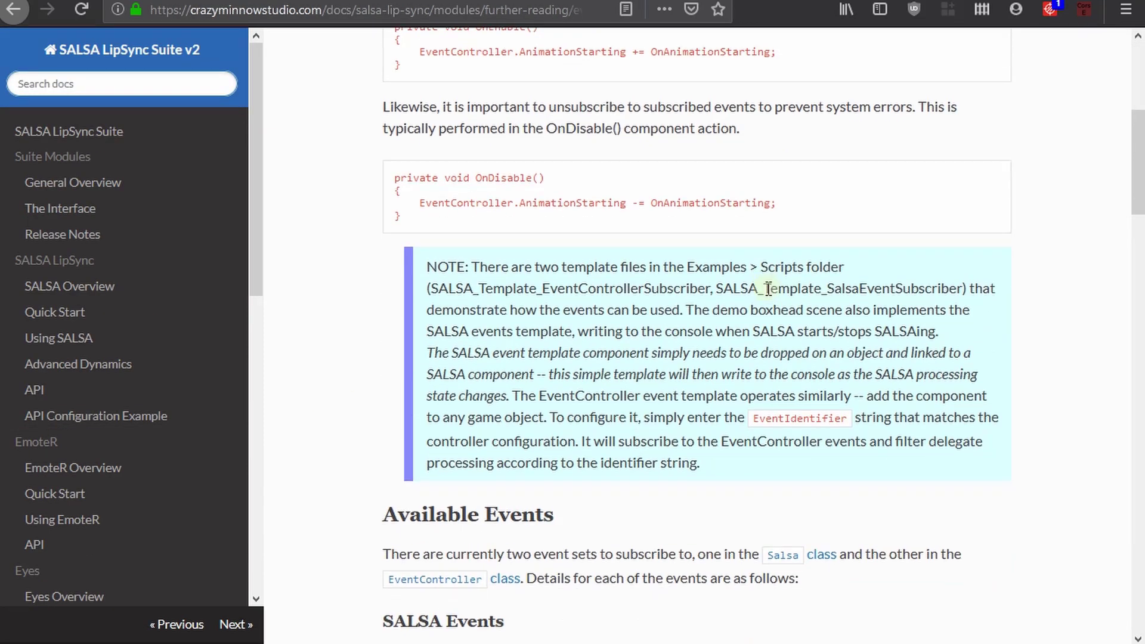
scroll(763, 298, "down", 13)
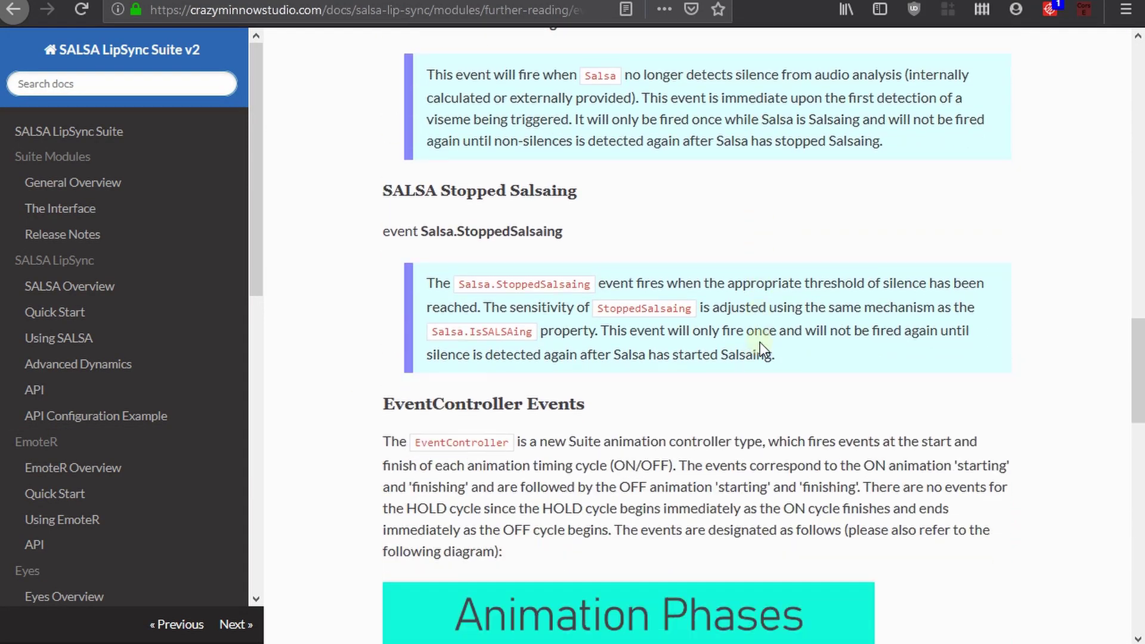
scroll(760, 347, "down", 4)
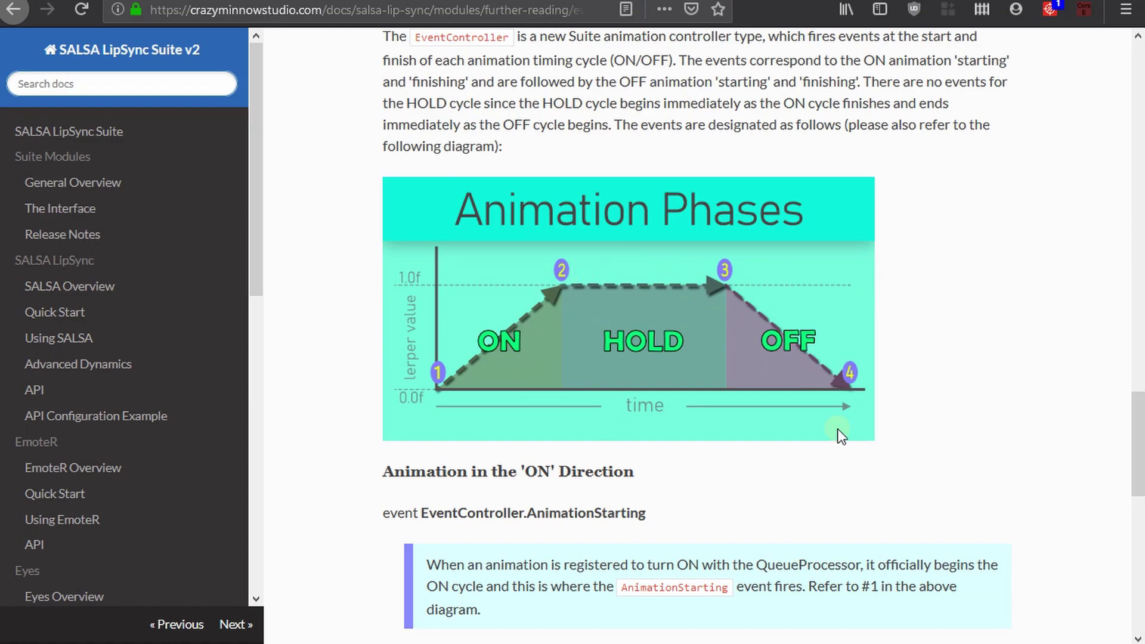
scroll(632, 328, "up", 3, "ctrl")
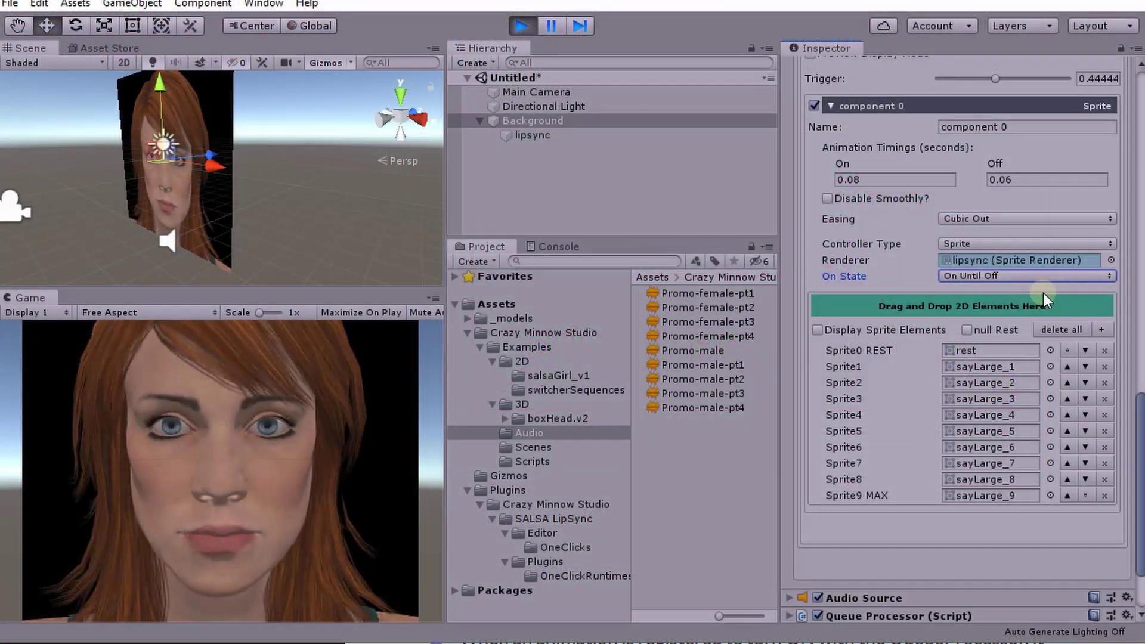
Set the large viseme's On State to On When Active, then recheck the options without changing them.
left_click(1003, 278)
left_click(1009, 295)
left_click(1011, 274)
left_click(1011, 273)
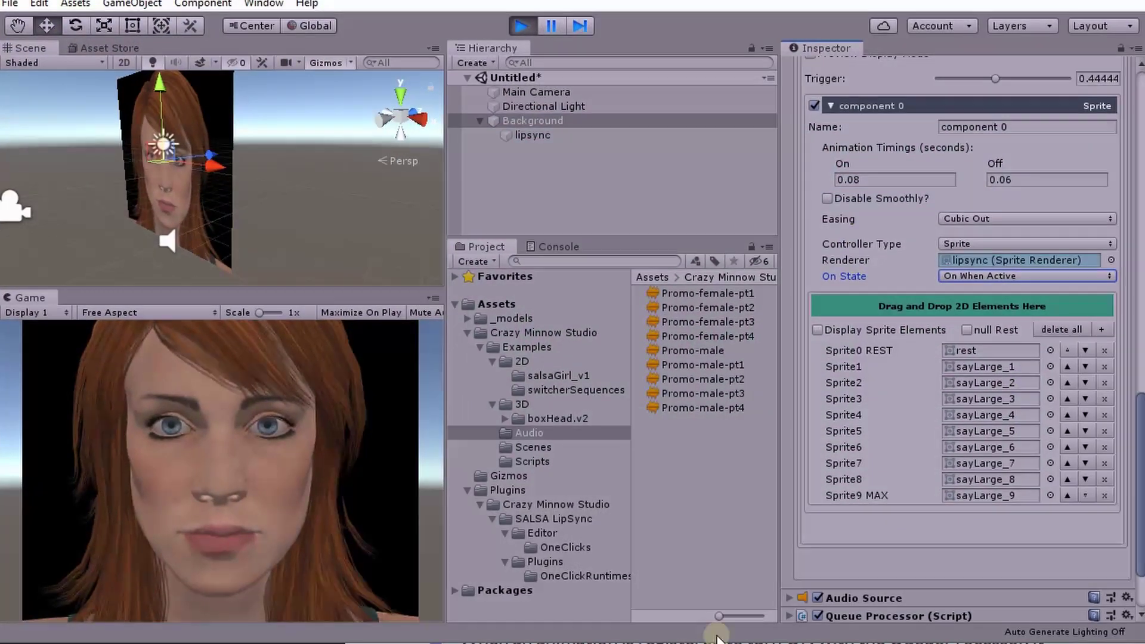
During play mode, switch the viseme's On State to On Active One.
left_click(1003, 280)
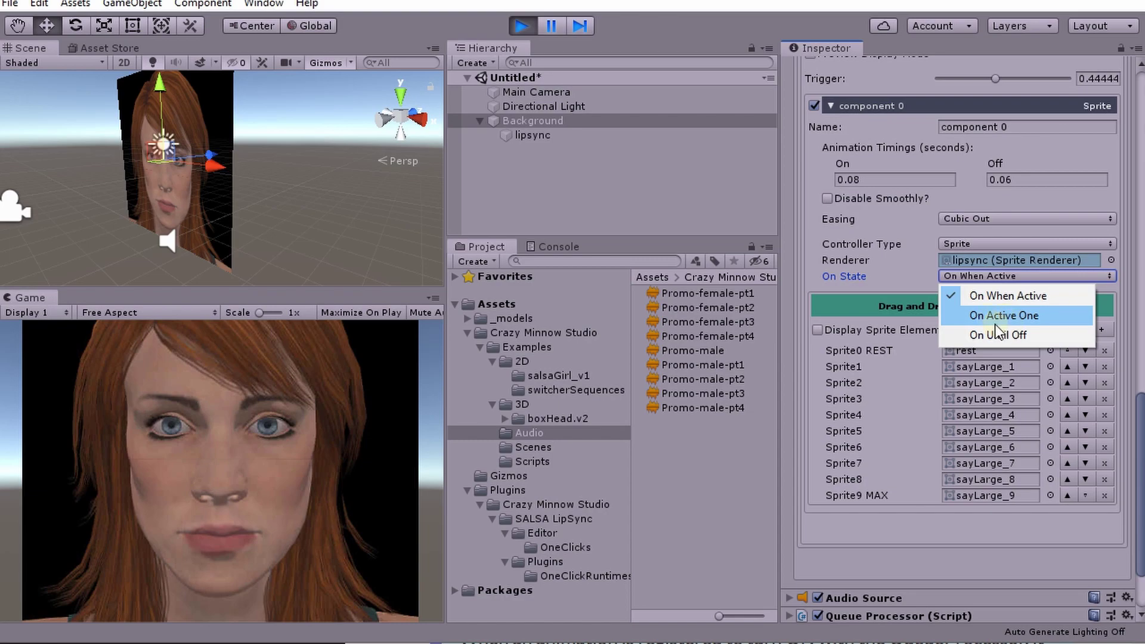
left_click(1016, 331)
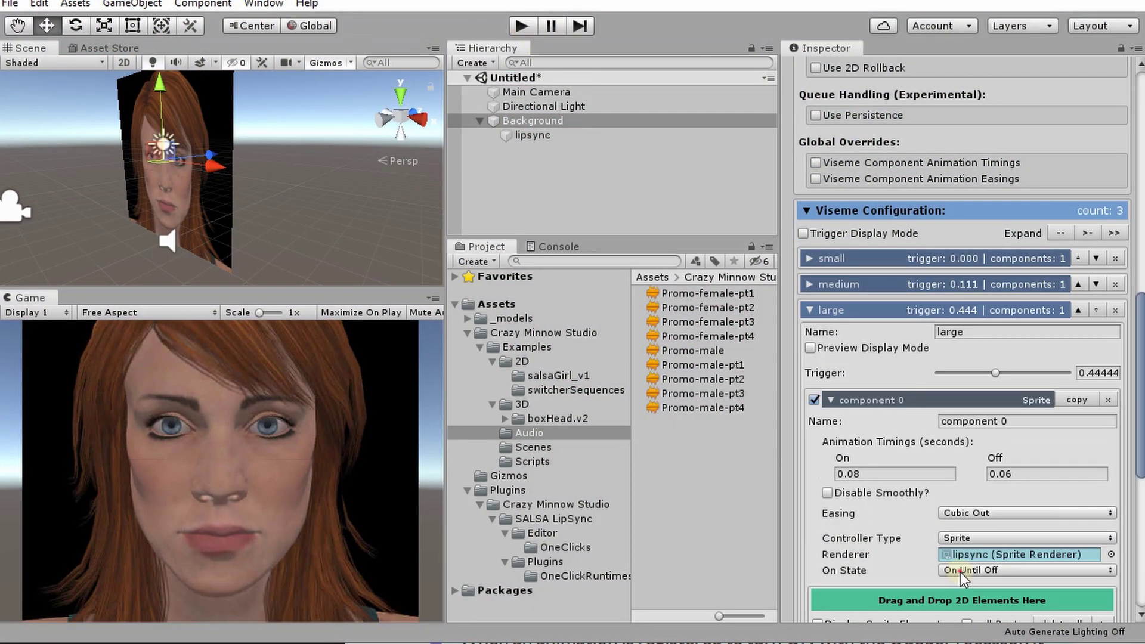
Exit play mode and set the large, medium and small visemes' On State to On Active One.
left_click(961, 570)
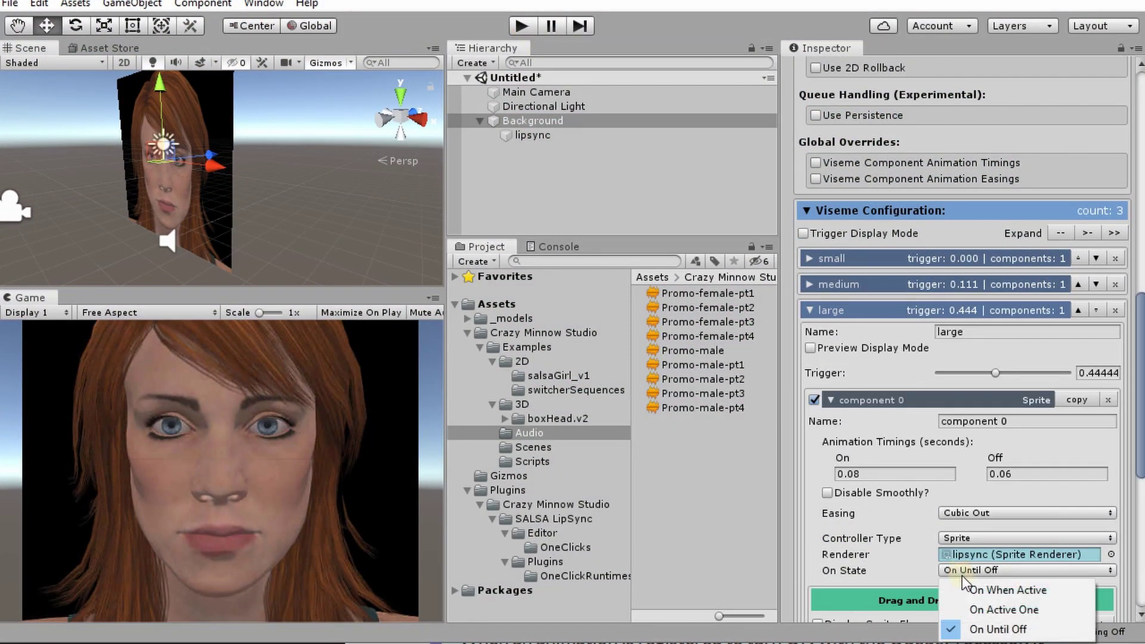
left_click(974, 611)
left_click(891, 284)
left_click(993, 539)
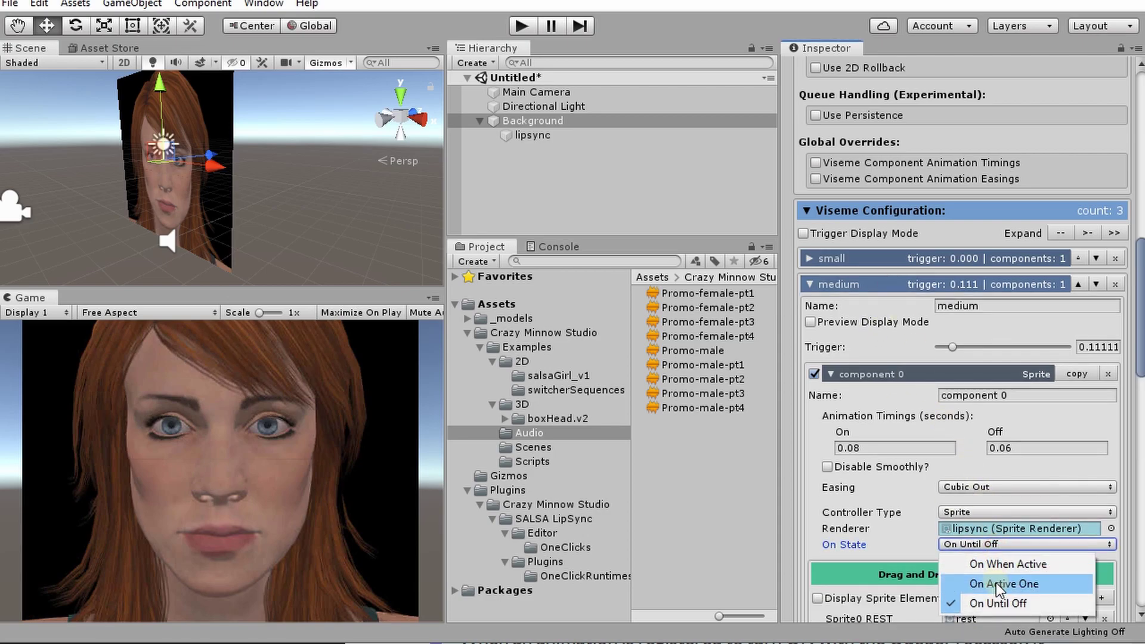
left_click(996, 582)
left_click(883, 259)
left_click(988, 519)
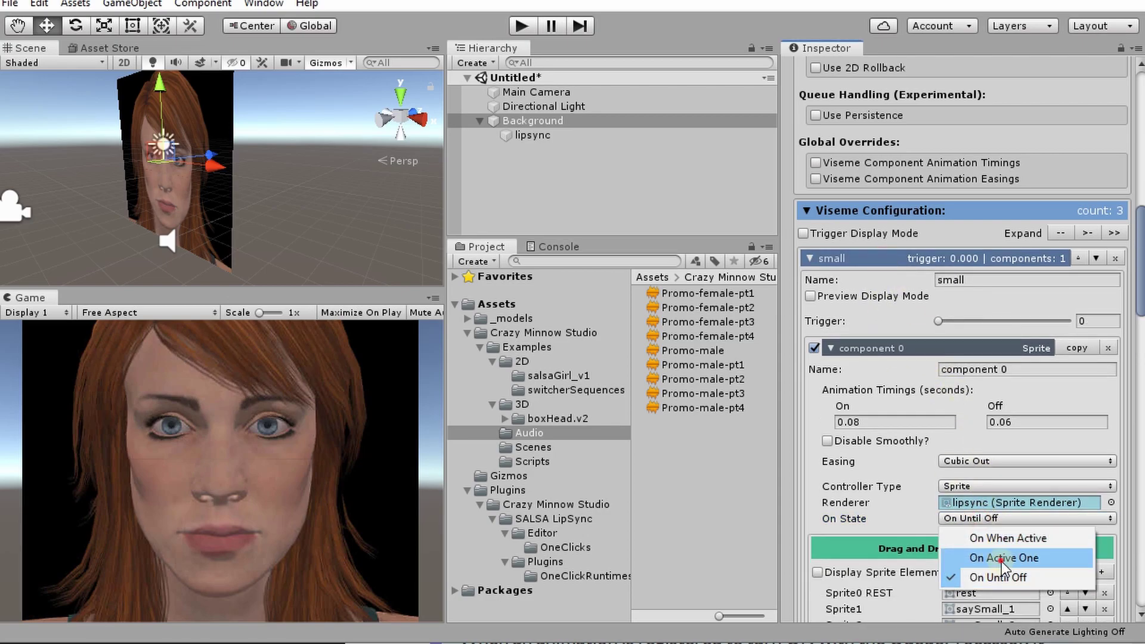
left_click(1000, 561)
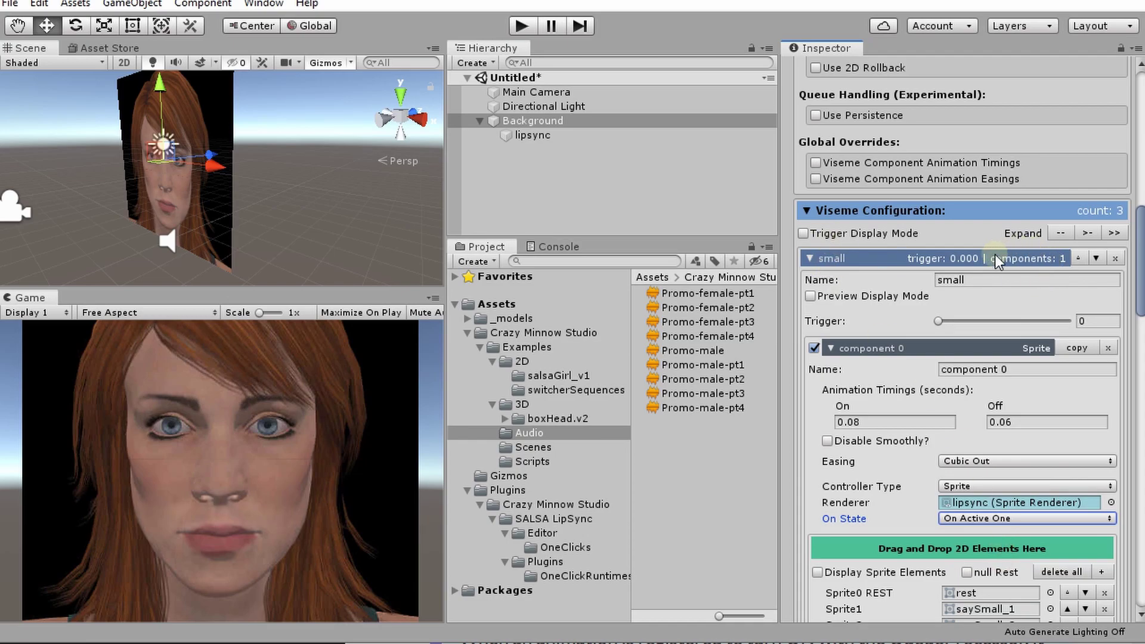
Ping the small viseme's saySmall_9 max and rest sprites in the switcherSequences folder.
scroll(995, 254, "up", 5)
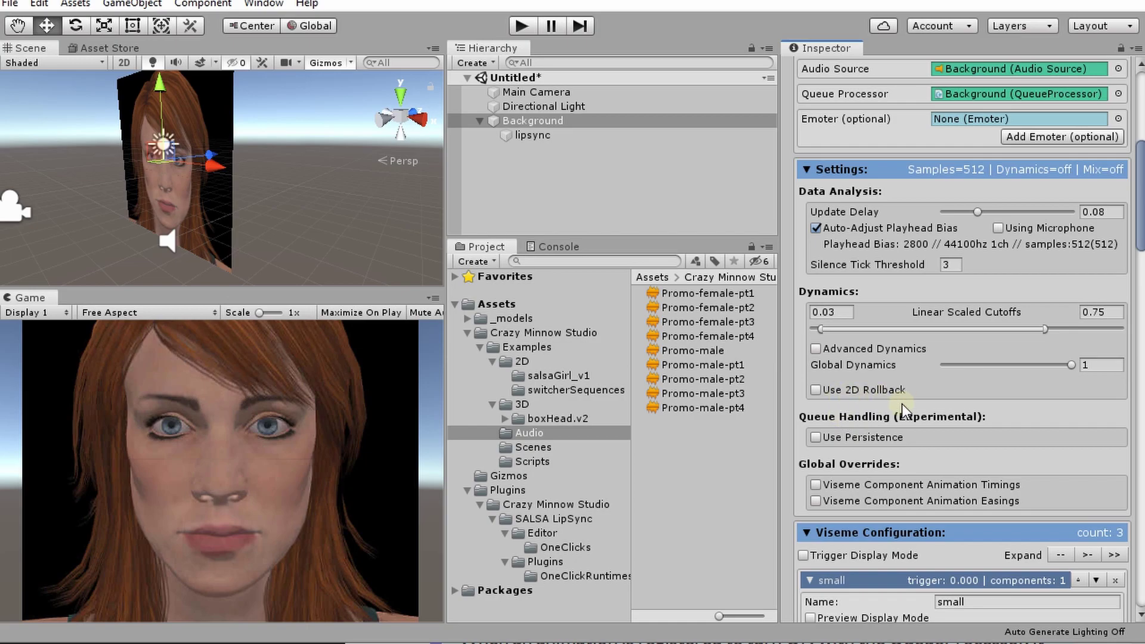
scroll(929, 467, "down", 10)
left_click(972, 417)
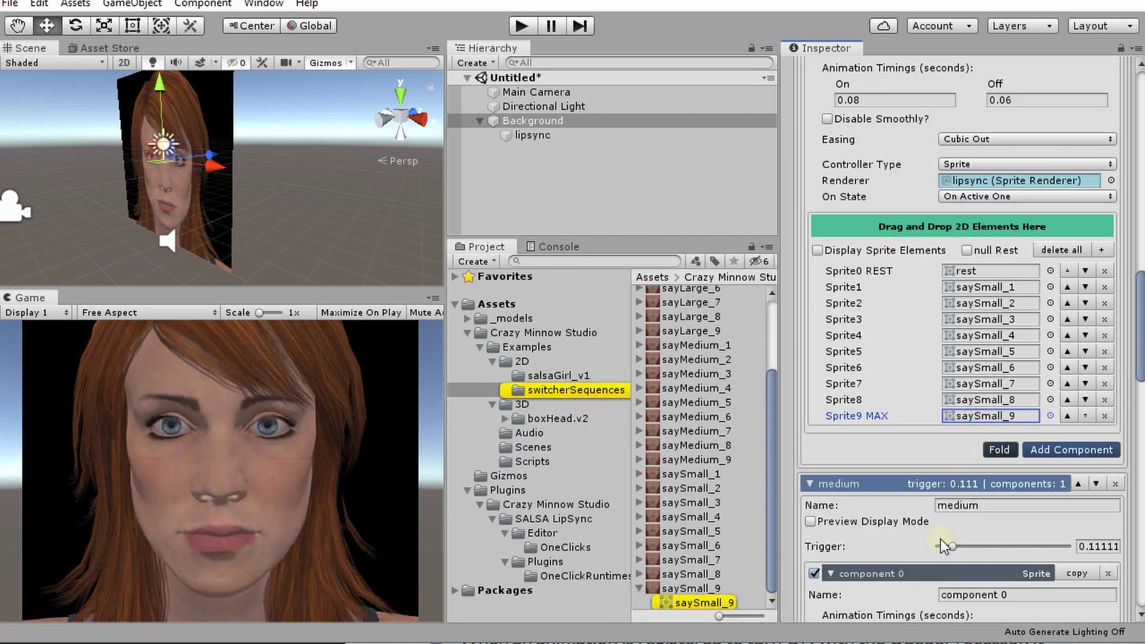
left_click(973, 272)
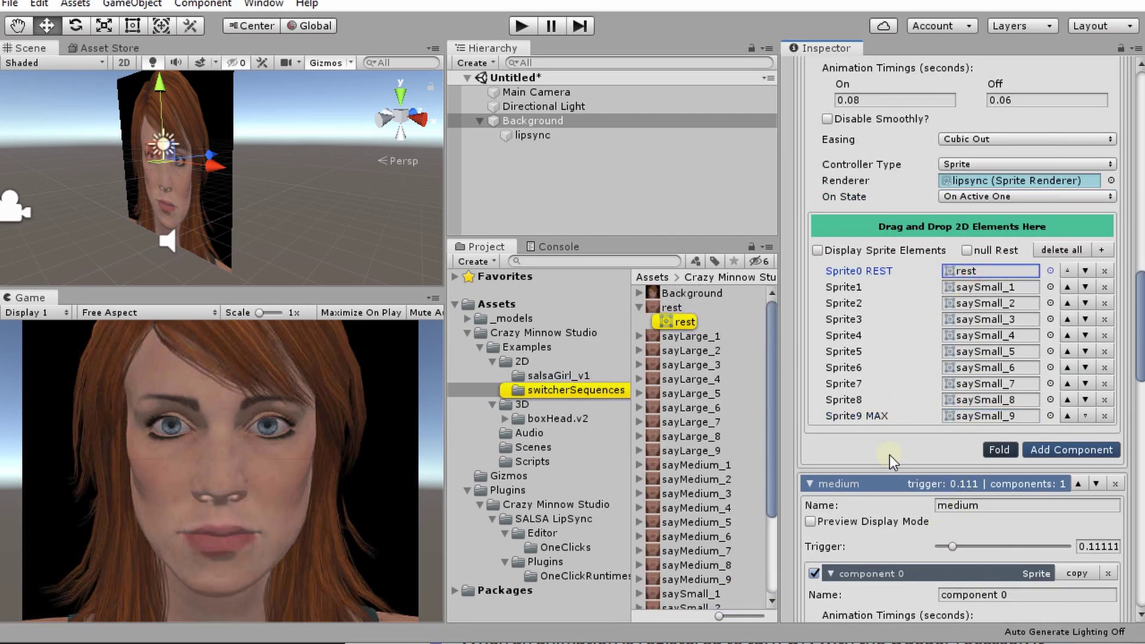
scroll(889, 455, "up", 10)
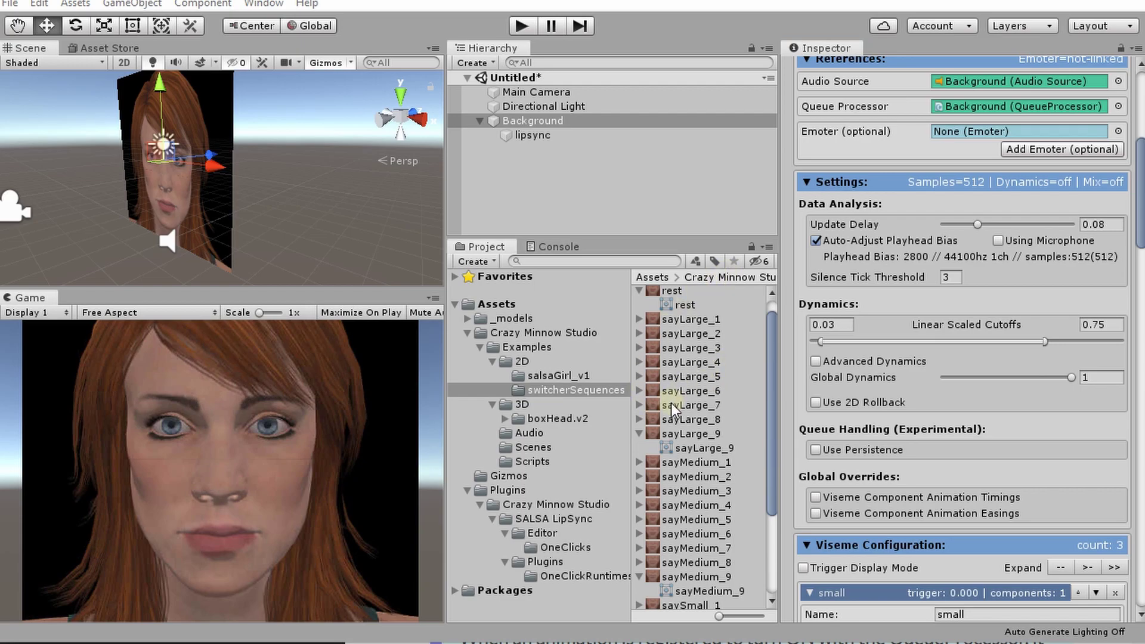
Run the scene and play the Salsa audio so the sprite face lip-syncs.
left_click(519, 24)
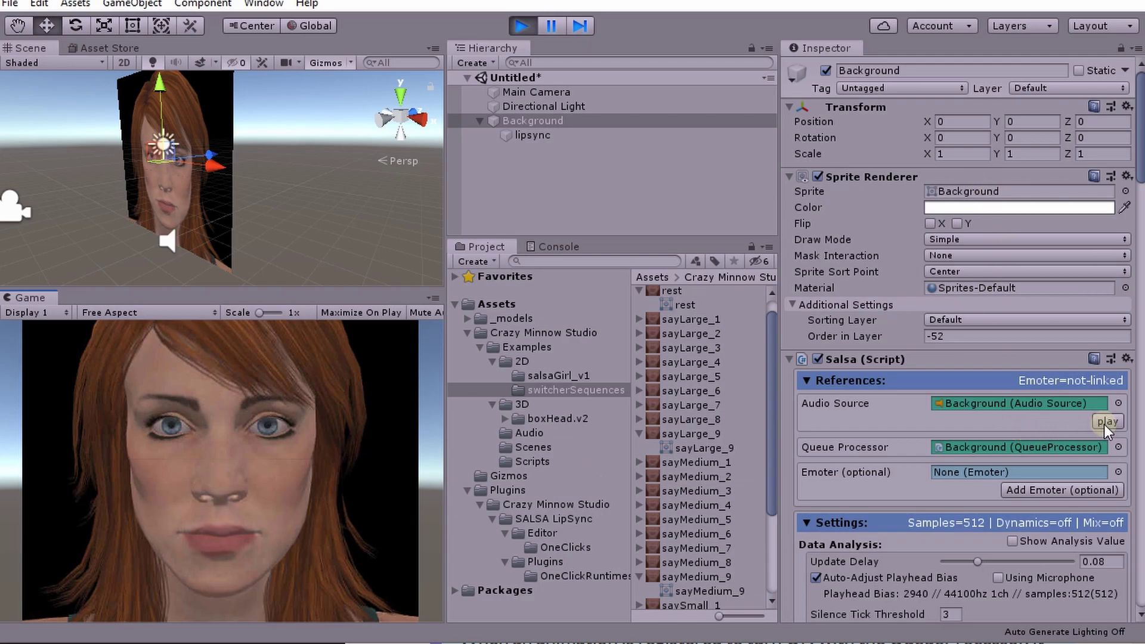
left_click(1104, 422)
scroll(1043, 405, "down", 3)
scroll(1046, 402, "down", 6)
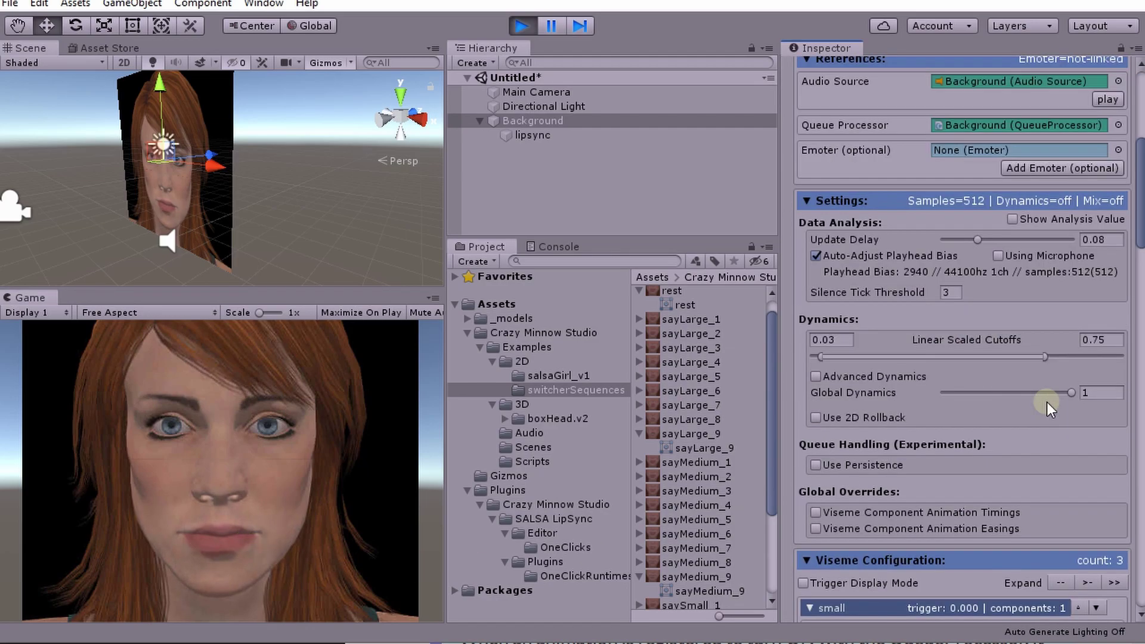
Glance at the small viseme's On State options, then stop the running scene.
scroll(1047, 402, "down", 6)
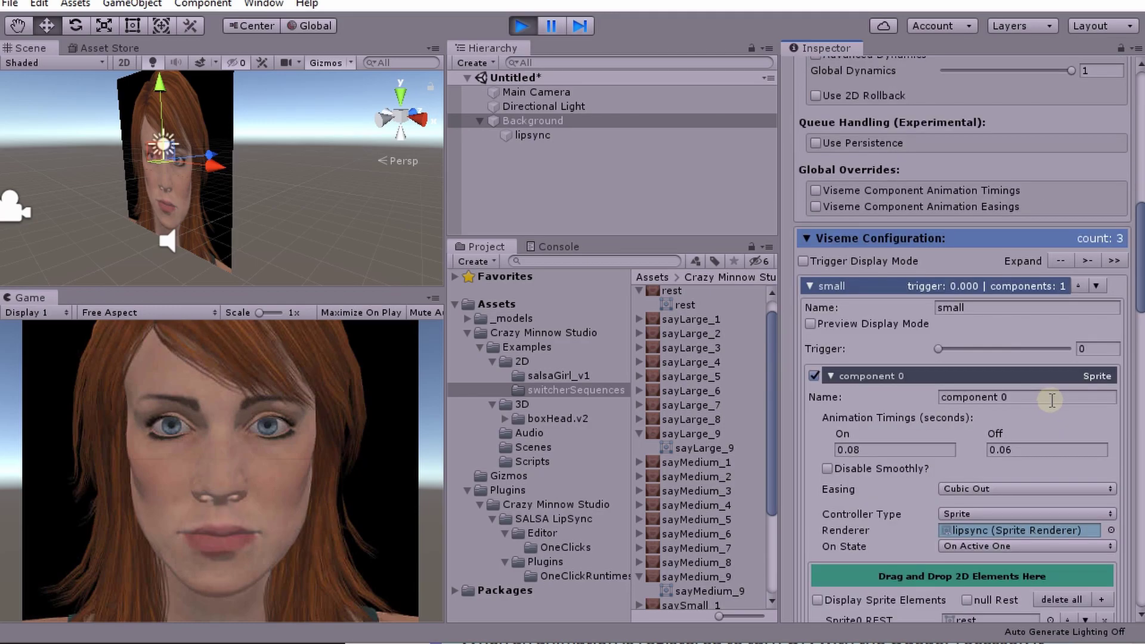
scroll(1050, 399, "down", 3)
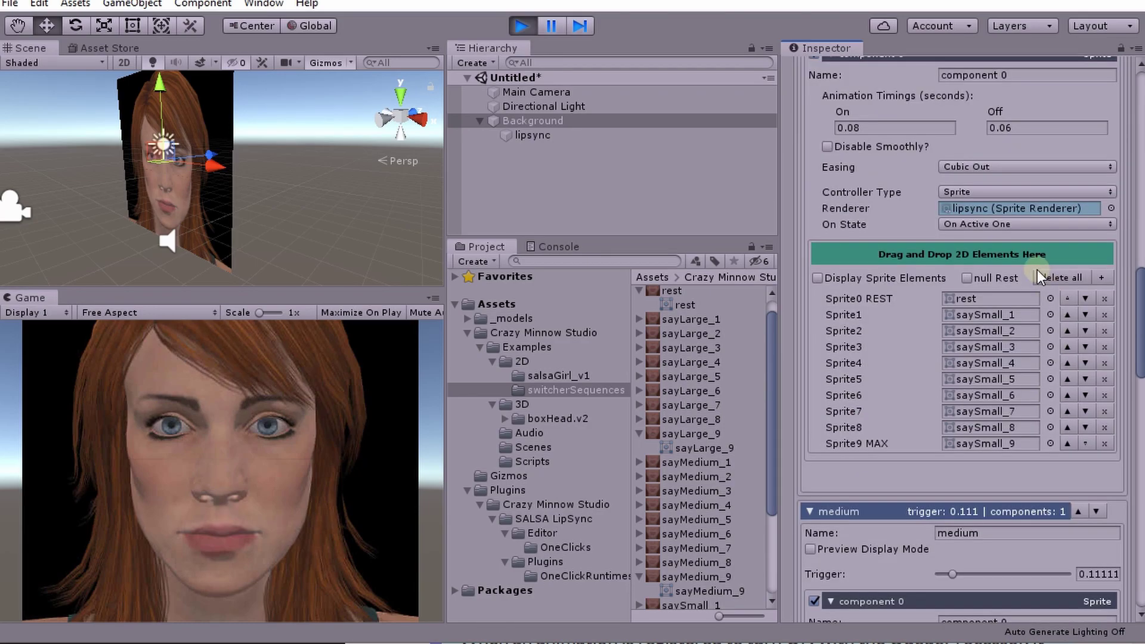
left_click(993, 223)
left_click(523, 26)
left_click(523, 26)
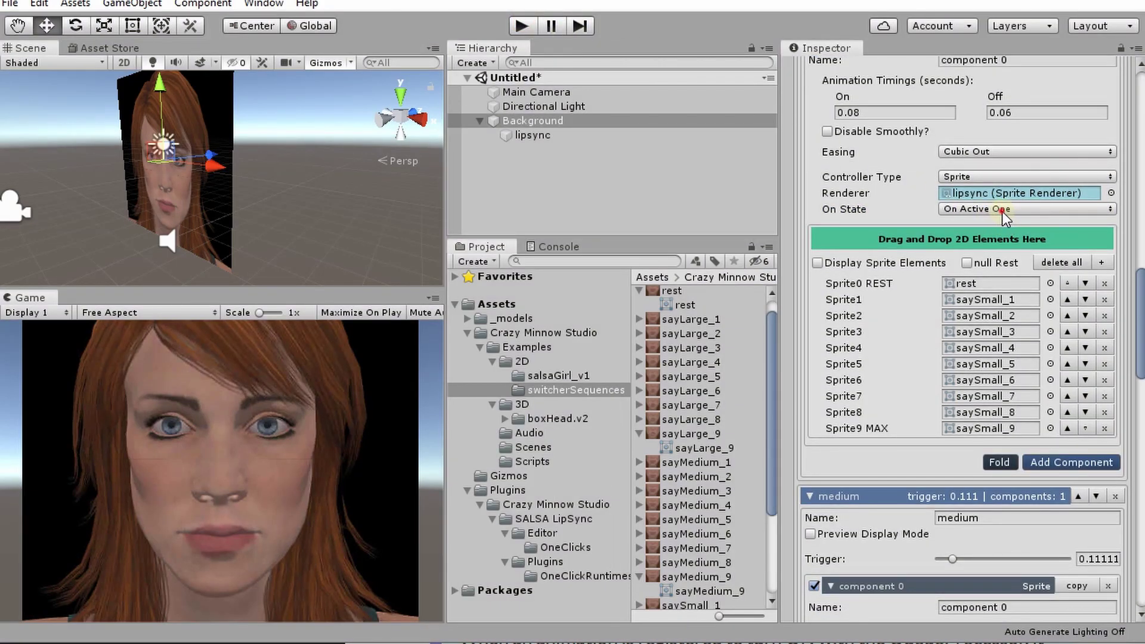
Set the small, medium and large visemes' On State to On Until Off.
left_click(1002, 212)
left_click(1002, 275)
scroll(1025, 338, "down", 6)
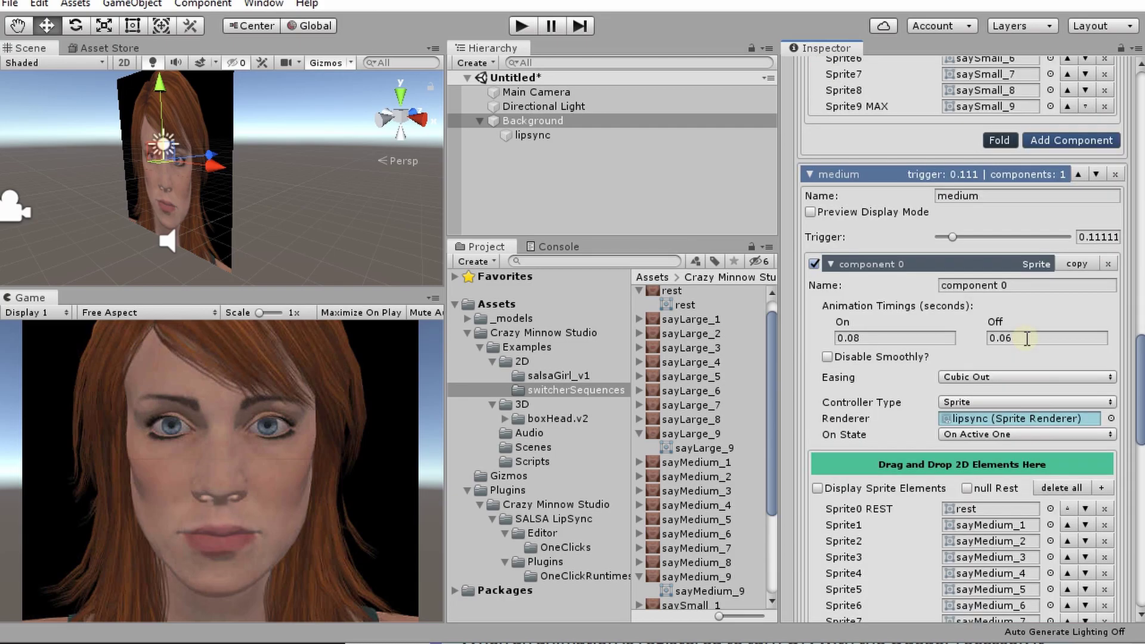
scroll(1026, 340, "down", 3)
left_click(986, 273)
left_click(993, 327)
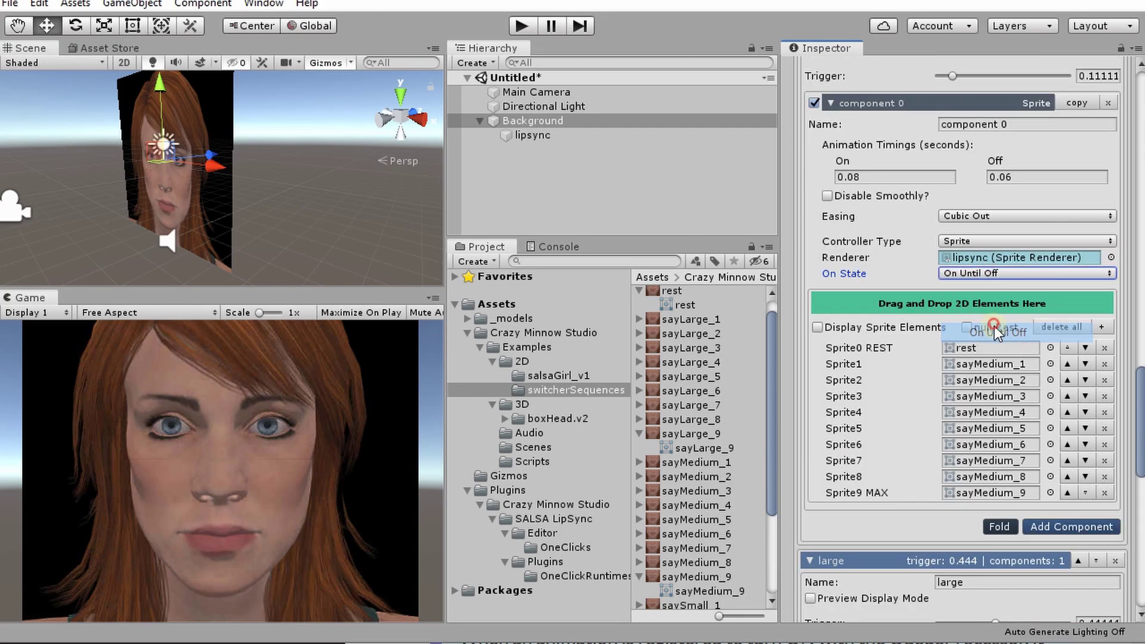
scroll(997, 310, "down", 9)
left_click(999, 337)
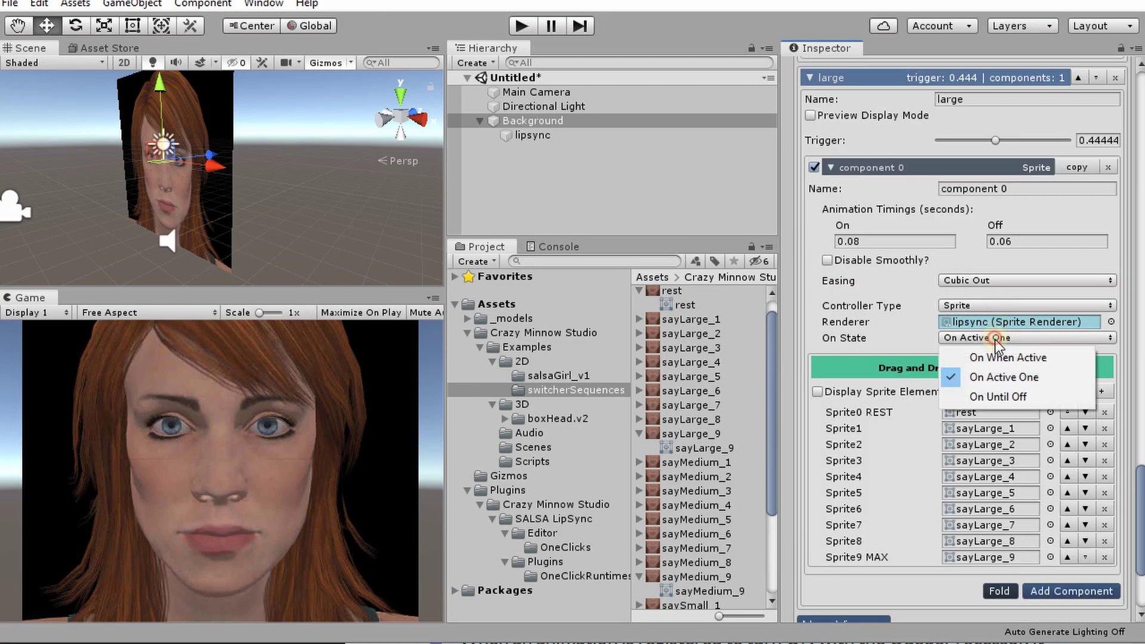
left_click(1008, 393)
scroll(1025, 304, "up", 9)
scroll(1024, 299, "up", 4)
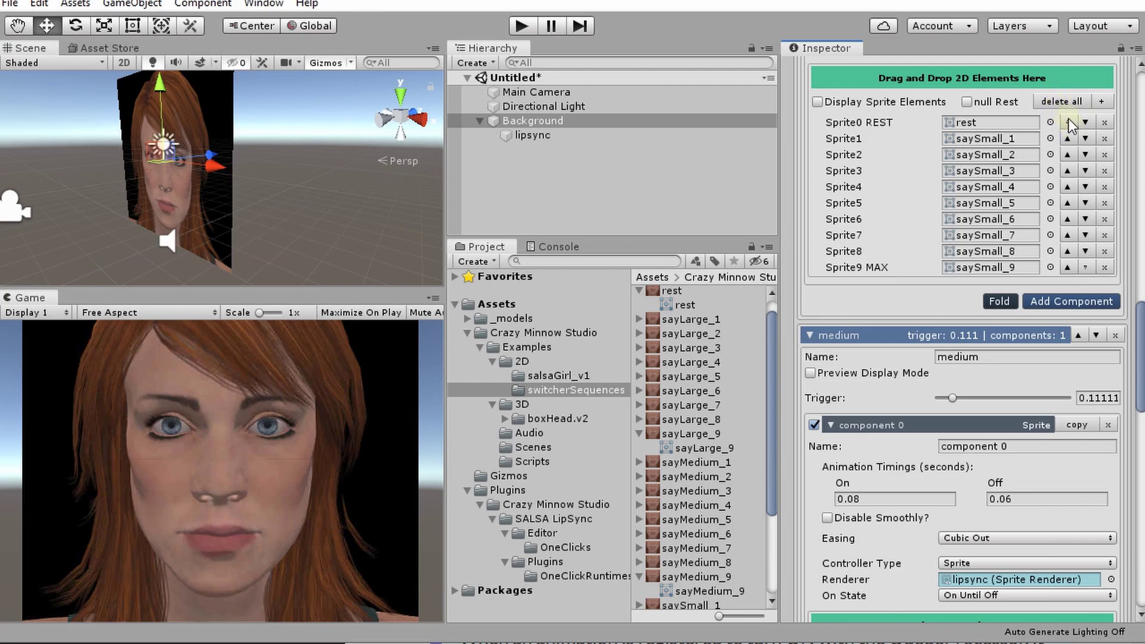
Replace the small viseme's sprites with just rest and saySmall_9.
left_click(1062, 101)
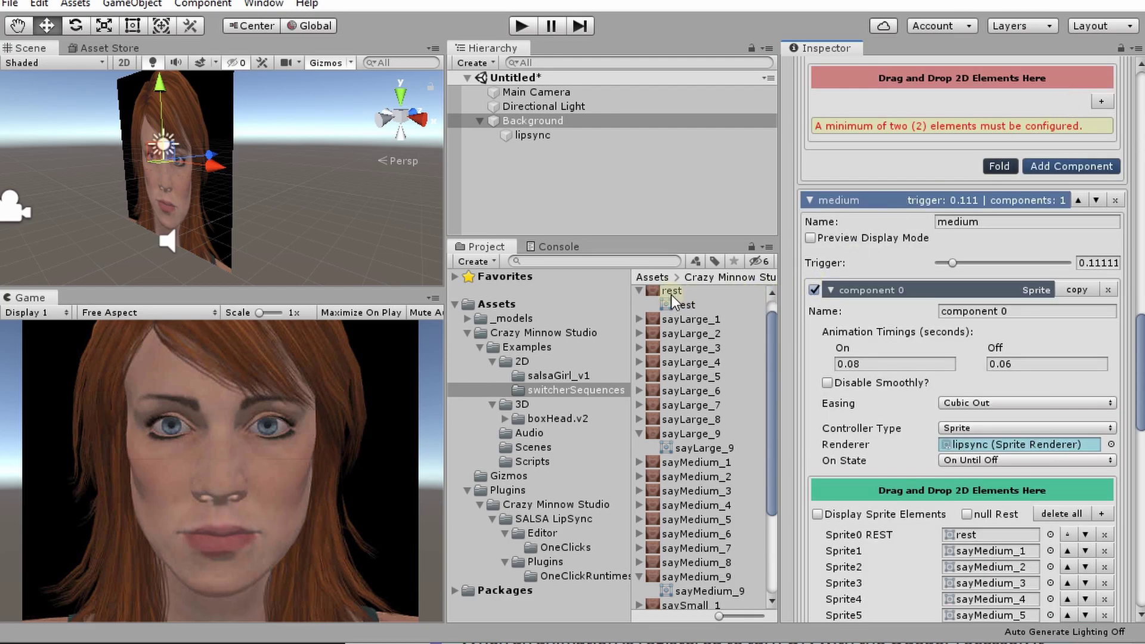
left_click_drag(671, 292, 921, 84)
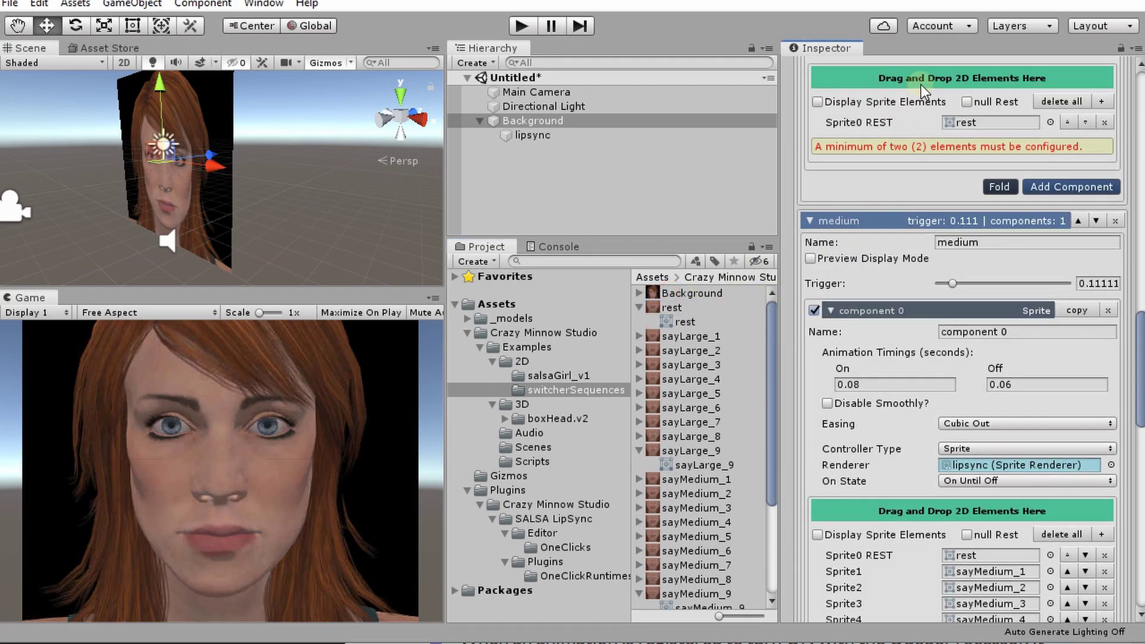
scroll(719, 525, "down", 5)
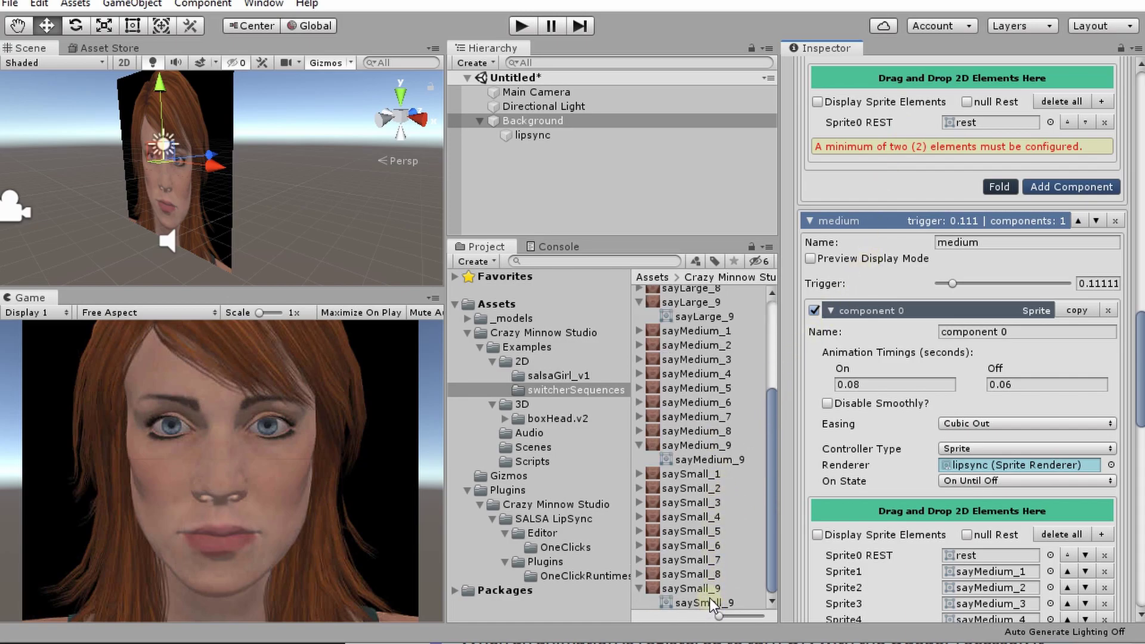
left_click_drag(710, 598, 987, 83)
Replace the medium viseme's sprites with just rest and sayMedium_9.
scroll(1008, 481, "down", 8)
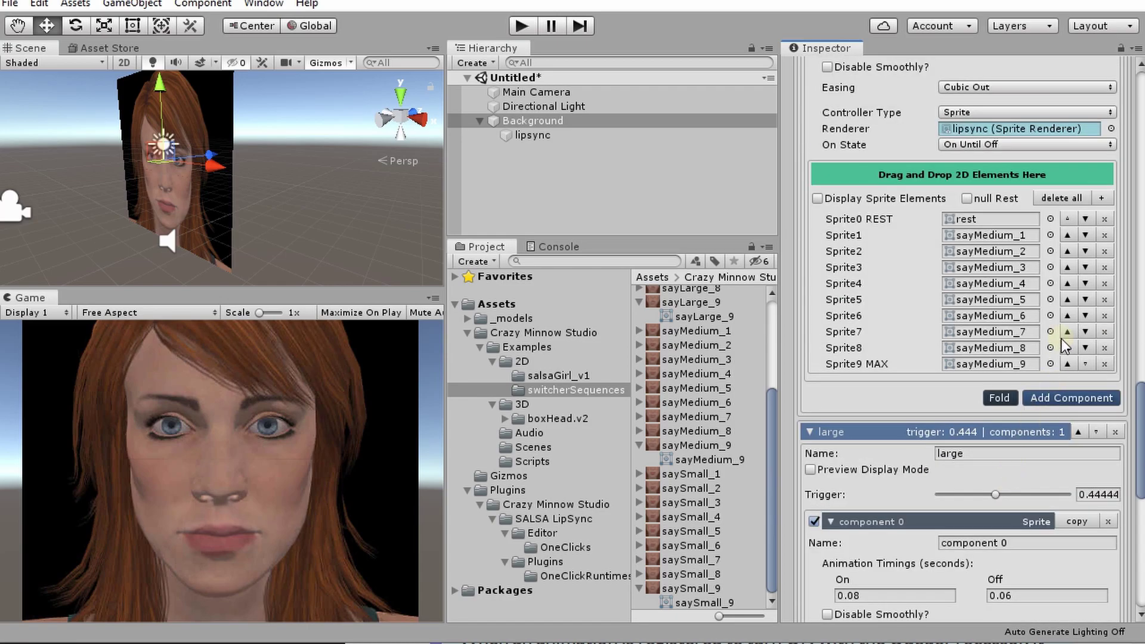
left_click(1080, 198)
scroll(696, 371, "up", 5)
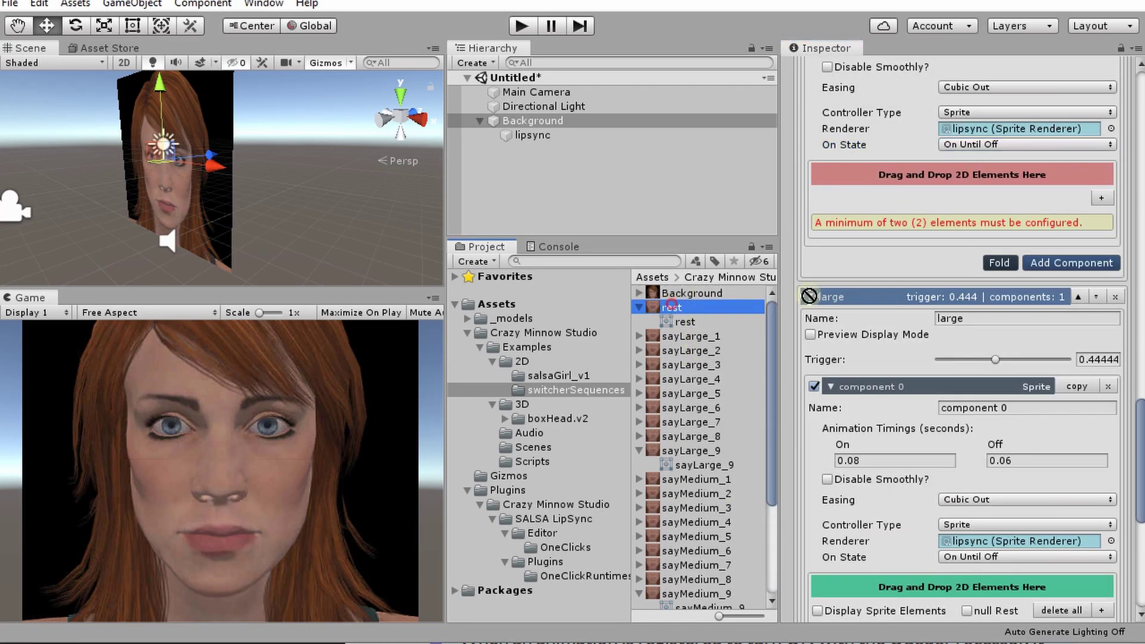
left_click_drag(674, 307, 960, 175)
scroll(695, 561, "down", 3)
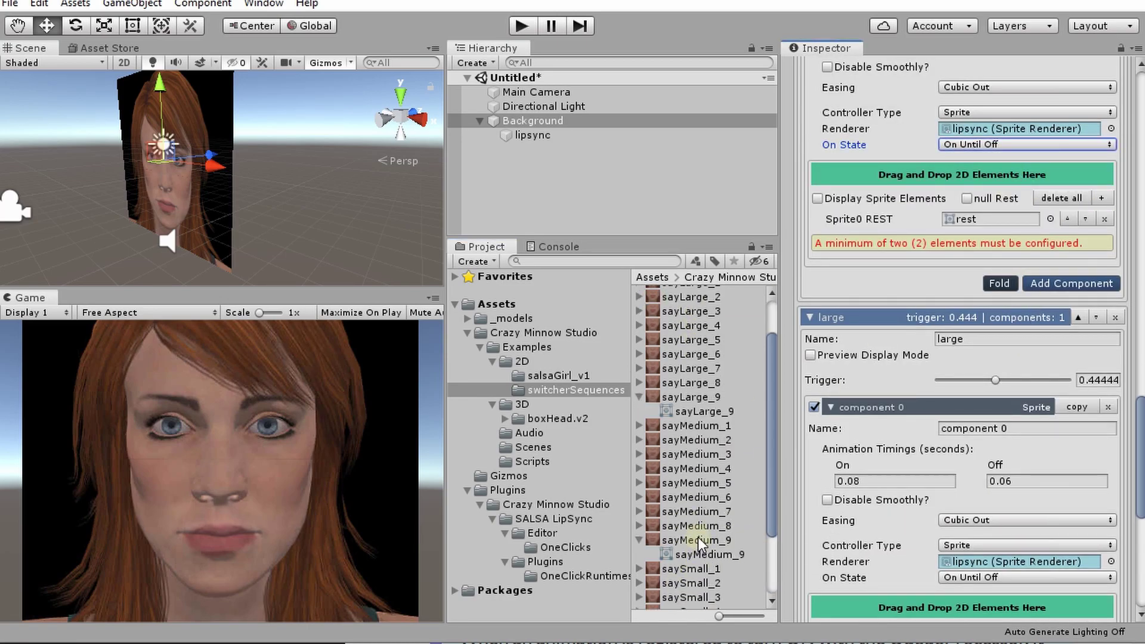
left_click_drag(698, 536, 978, 175)
Remove the four in-between sayLarge sprites, leaving rest and sayLarge_9.
scroll(1050, 310, "down", 6)
left_click(1104, 334)
left_click(1104, 334)
left_click(1104, 334)
left_click(1104, 334)
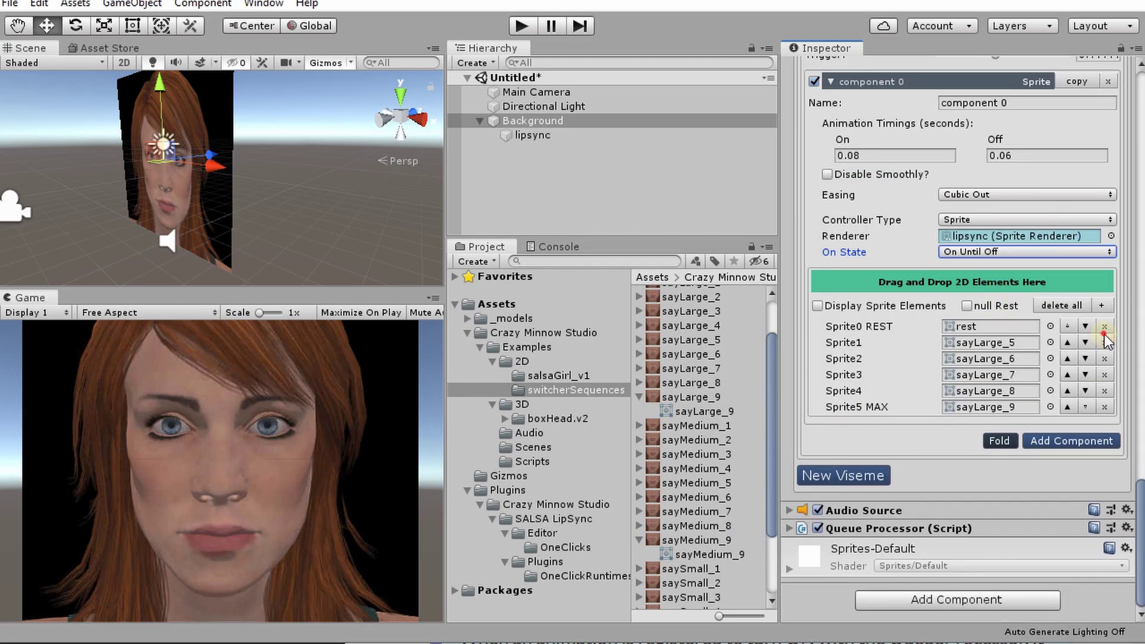
left_click(1105, 359)
left_click(1106, 381)
left_click(1105, 395)
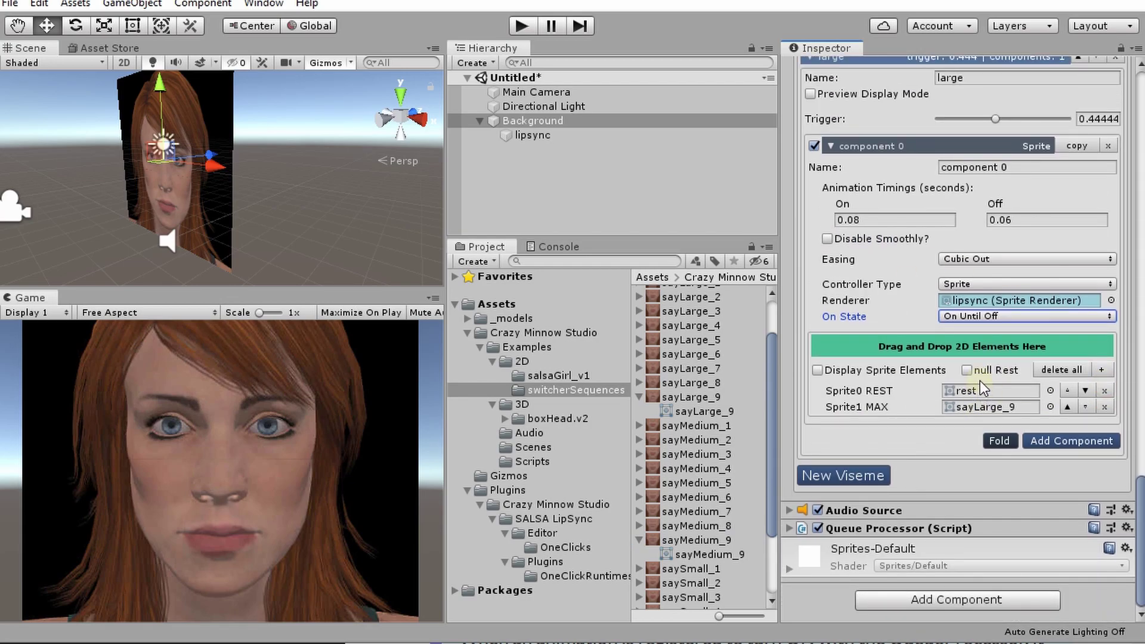
scroll(968, 255, "up", 8)
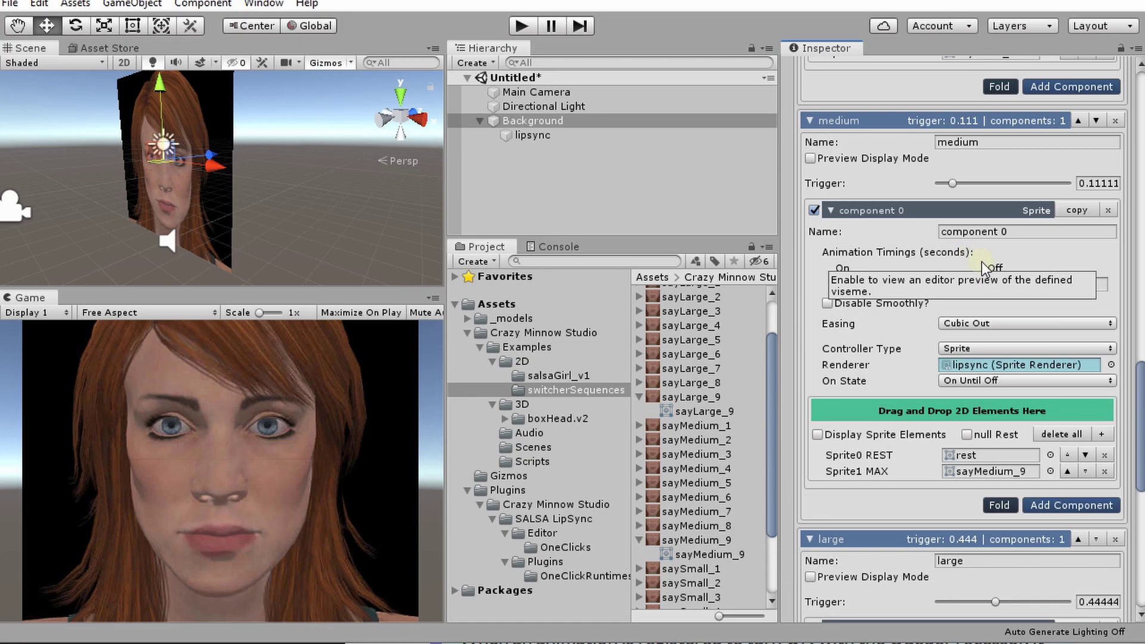
scroll(1019, 352, "up", 4)
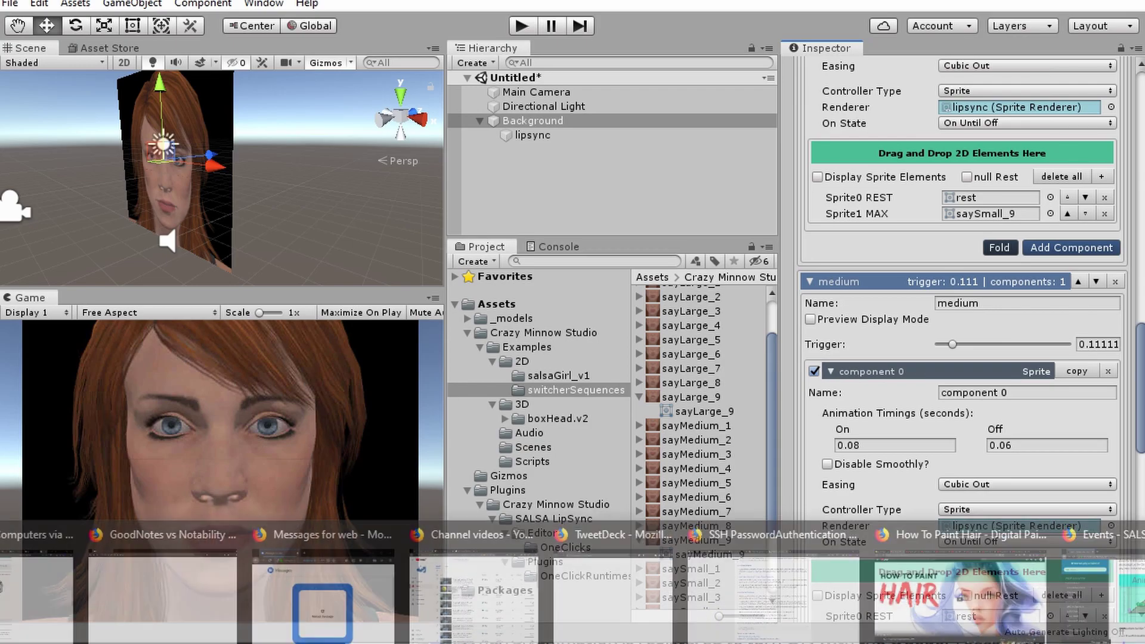
left_click(787, 566)
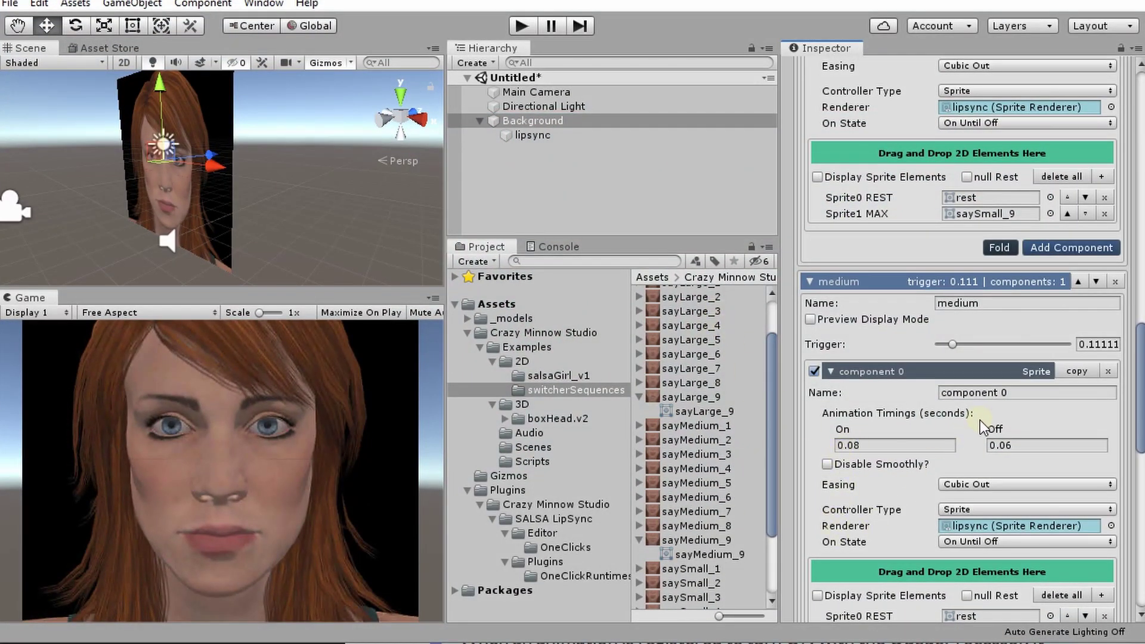
scroll(980, 417, "down", 15)
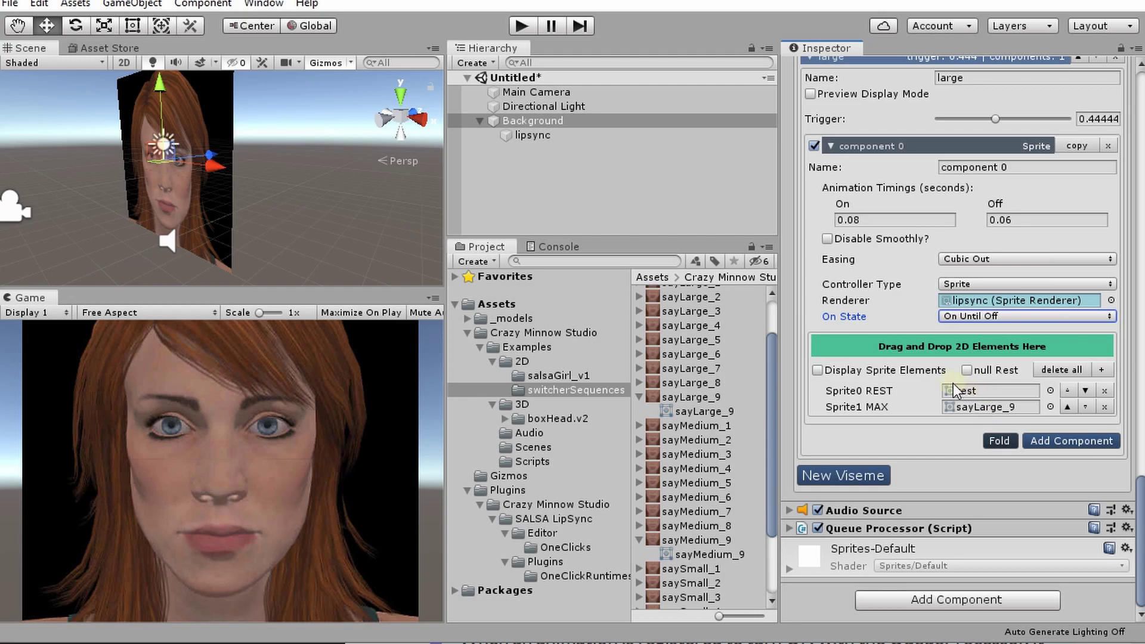
Play the scene to test the two-sprite rest-and-max visemes, then stop it.
left_click(523, 27)
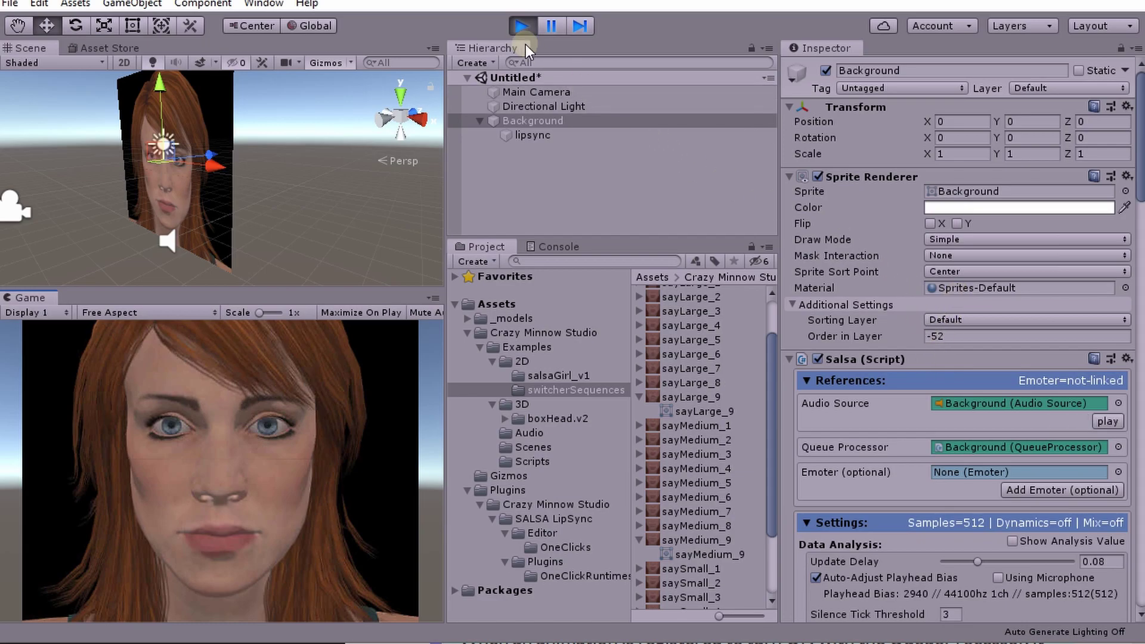
left_click(522, 25)
scroll(1024, 429, "down", 3)
scroll(1025, 430, "down", 15)
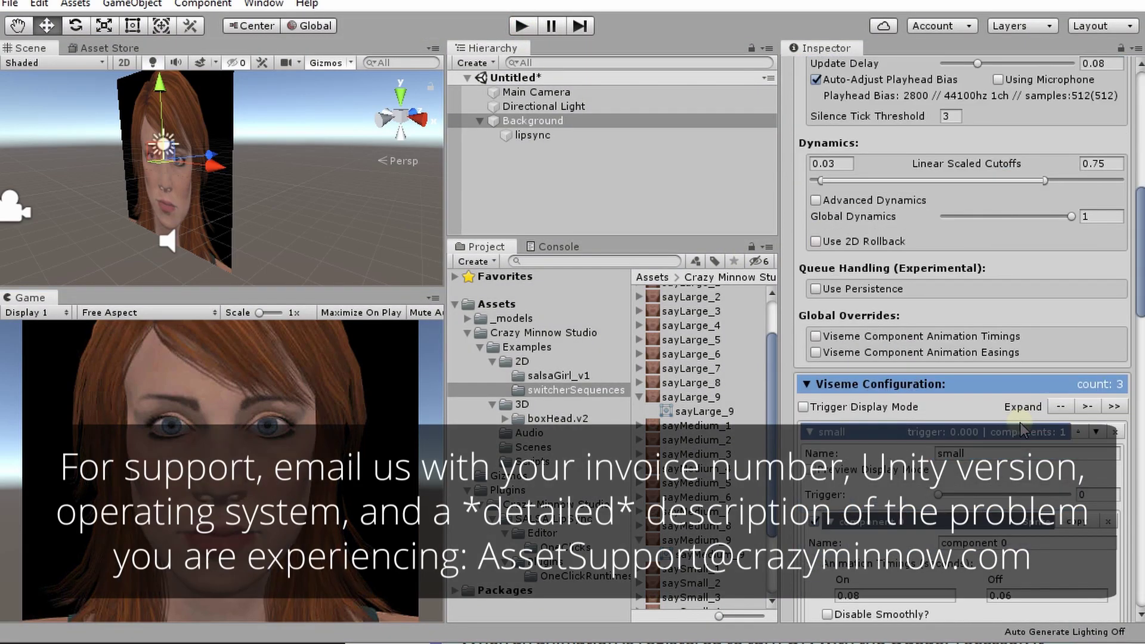